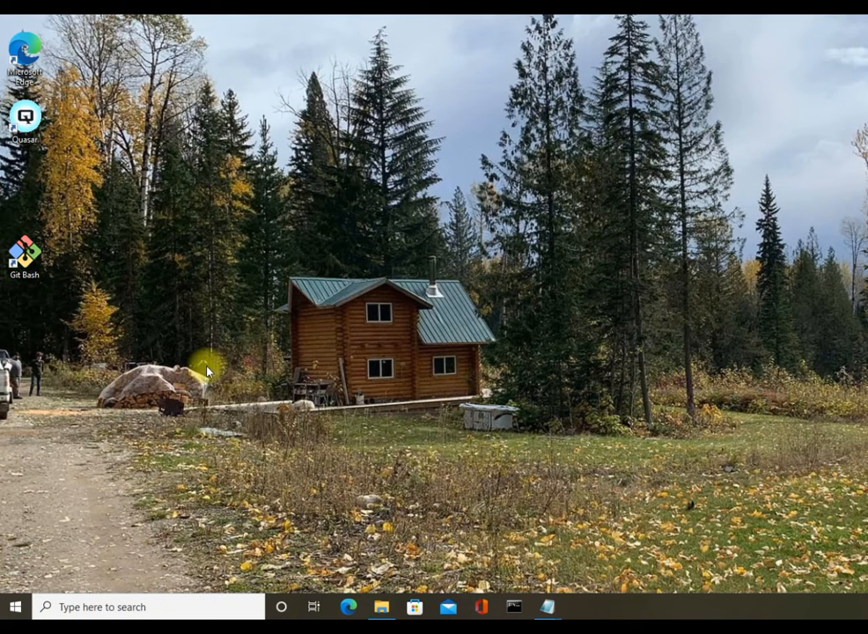
Launch Command Prompt as administrator, approving the elevation prompt.
{"action": "left_click", "coordinate": [105, 607]}
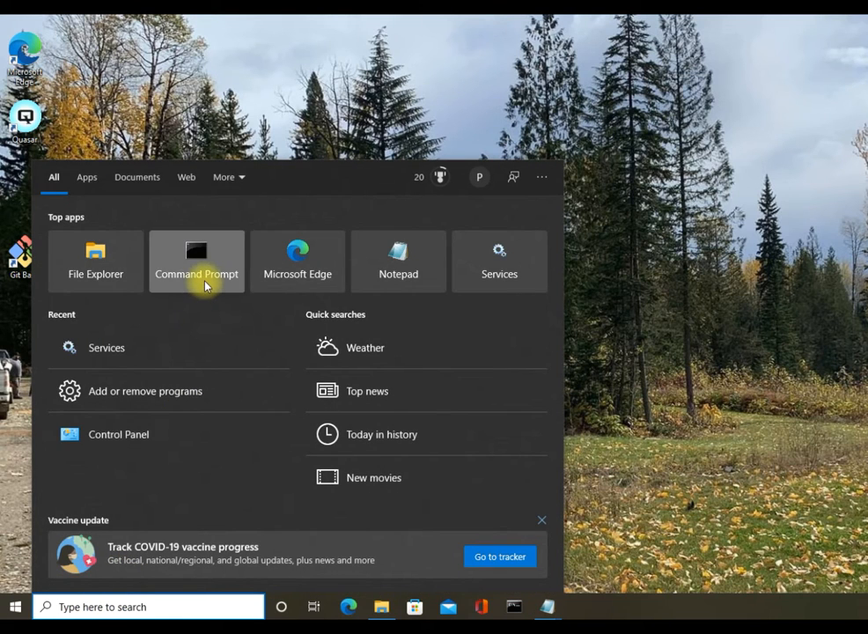
{"action": "right_click", "coordinate": [206, 284]}
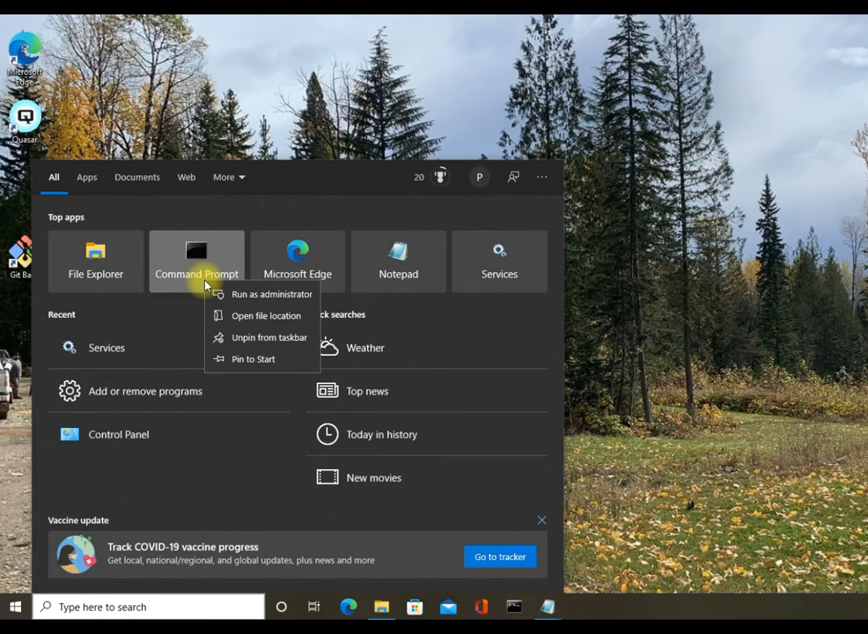
{"action": "left_click", "coordinate": [234, 295]}
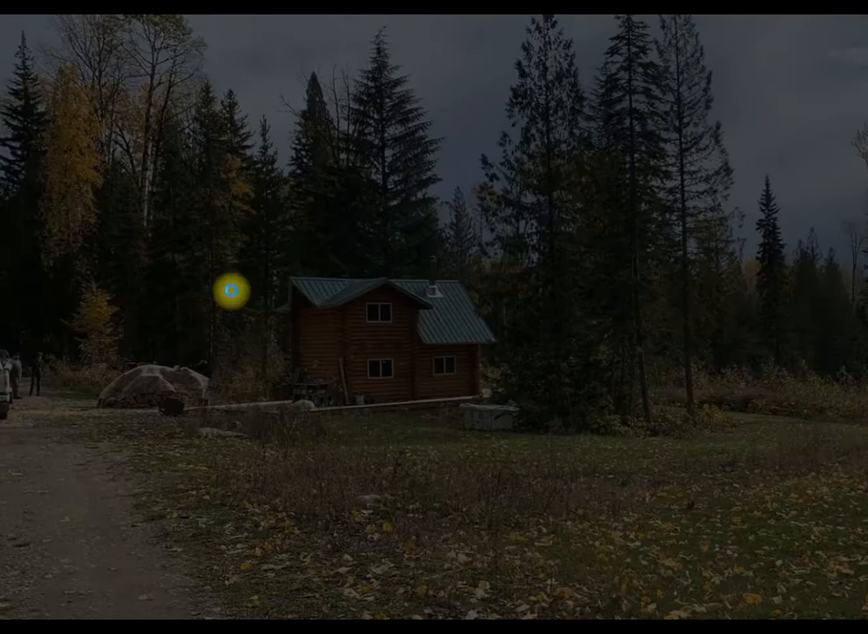
{"action": "left_click", "coordinate": [578, 367]}
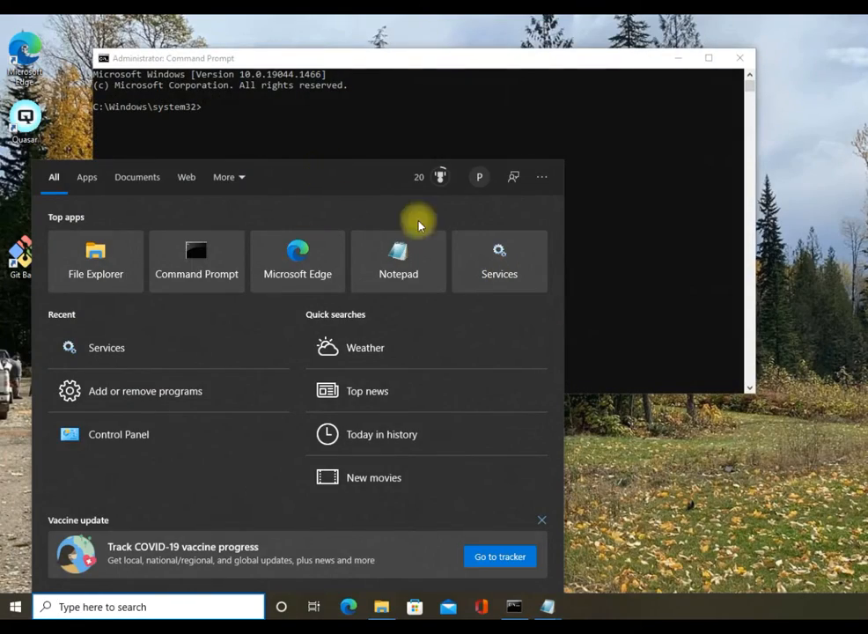
Change to C:\Program Files\Quasar\3.1.0\bin and install the service with quasard.exe -i.
{"action": "left_click", "coordinate": [476, 119]}
{"action": "type", "text": "cd \"C:\\Program Files\\Quasar\\3.1.0\\bin\""}
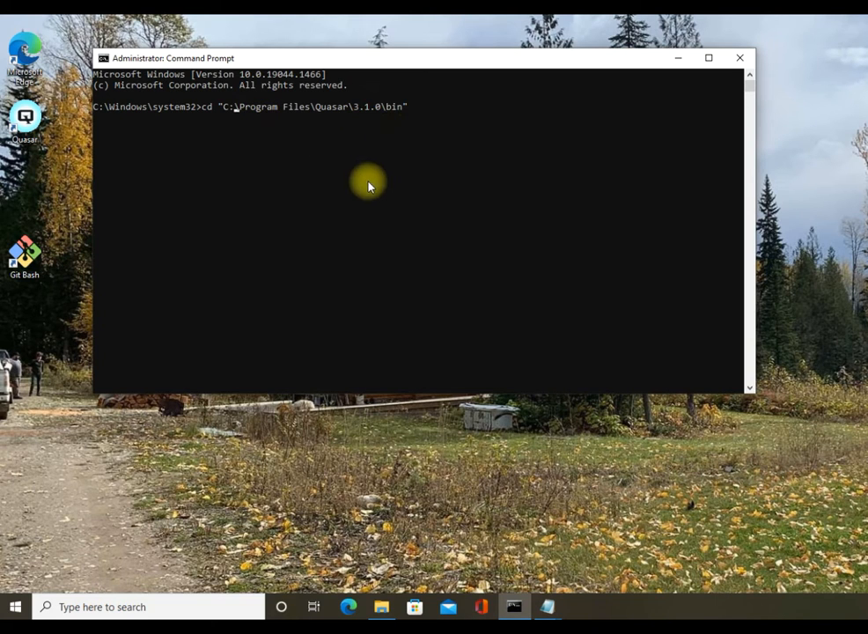
{"action": "key", "text": "Return"}
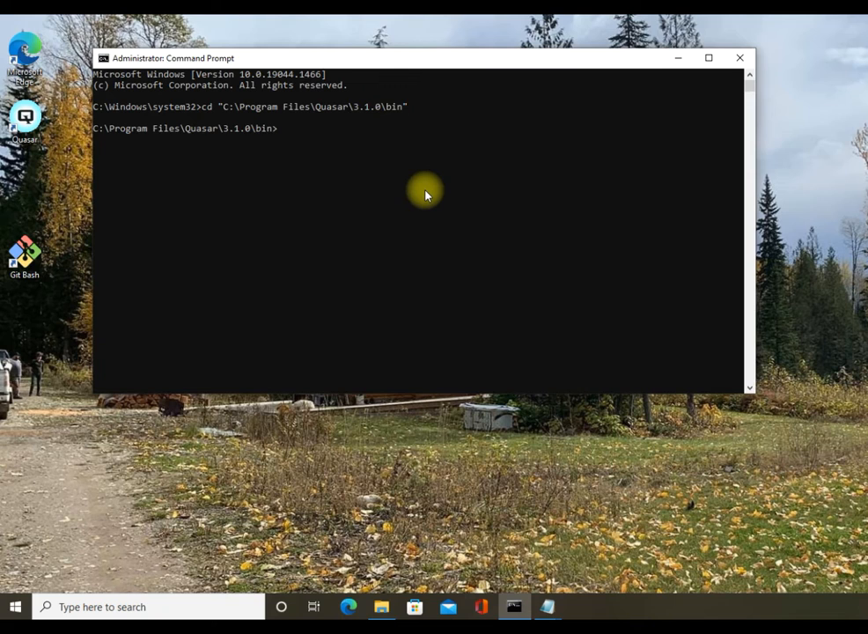
{"action": "type", "text": "quasard.exe -i"}
{"action": "key", "text": "Return"}
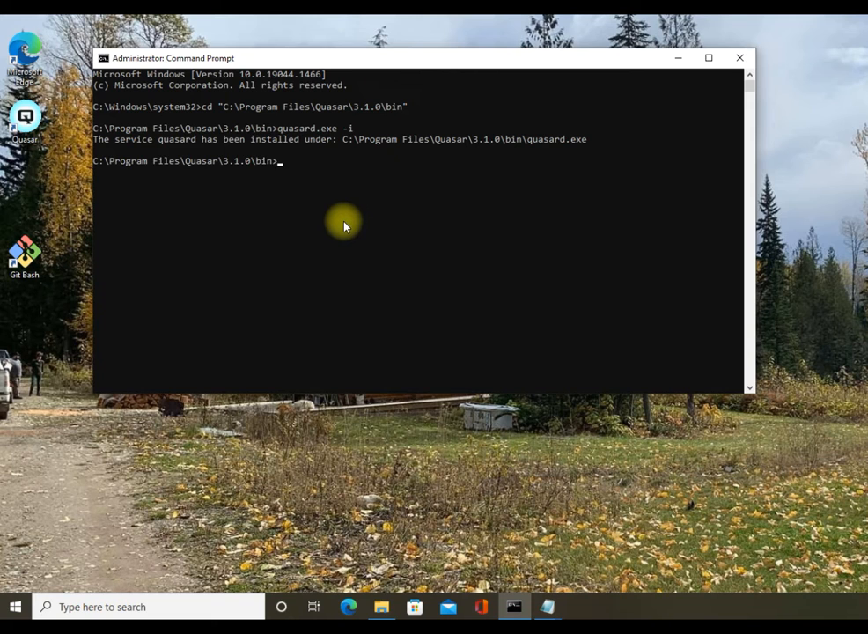
In Services, set quasard to Automatic startup, start it, and close Services.
{"action": "left_click", "coordinate": [172, 607]}
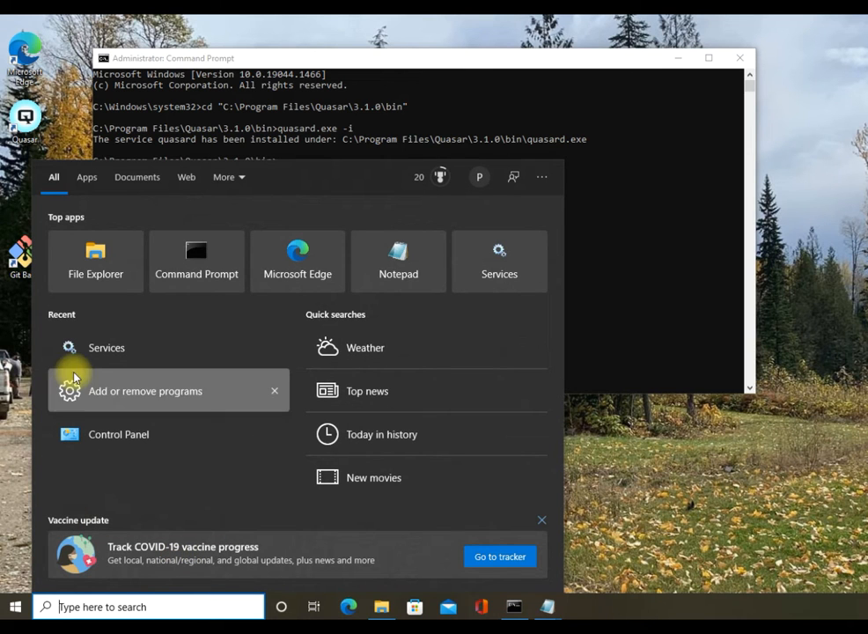
{"action": "left_click", "coordinate": [121, 355]}
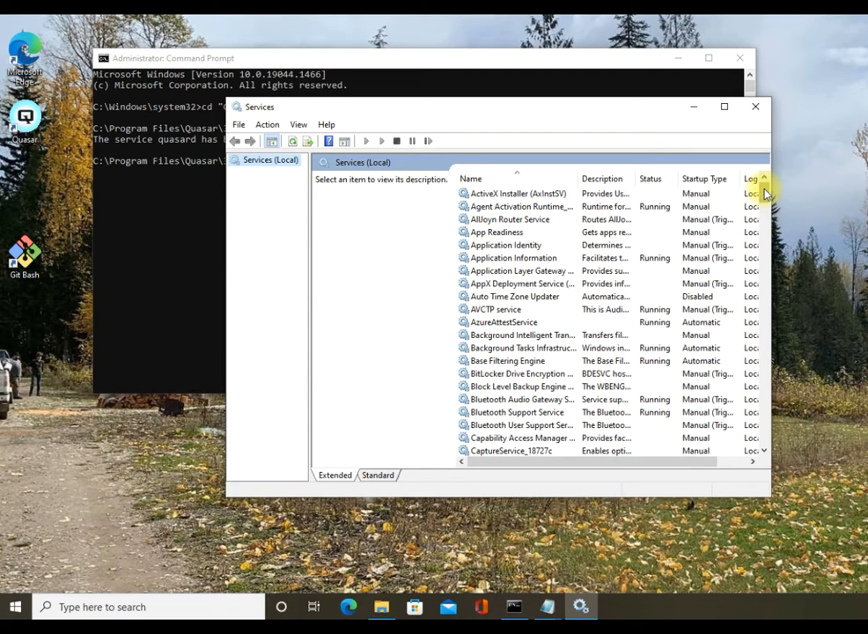
{"action": "left_click_drag", "start_coordinate": [764, 194], "coordinate": [757, 322]}
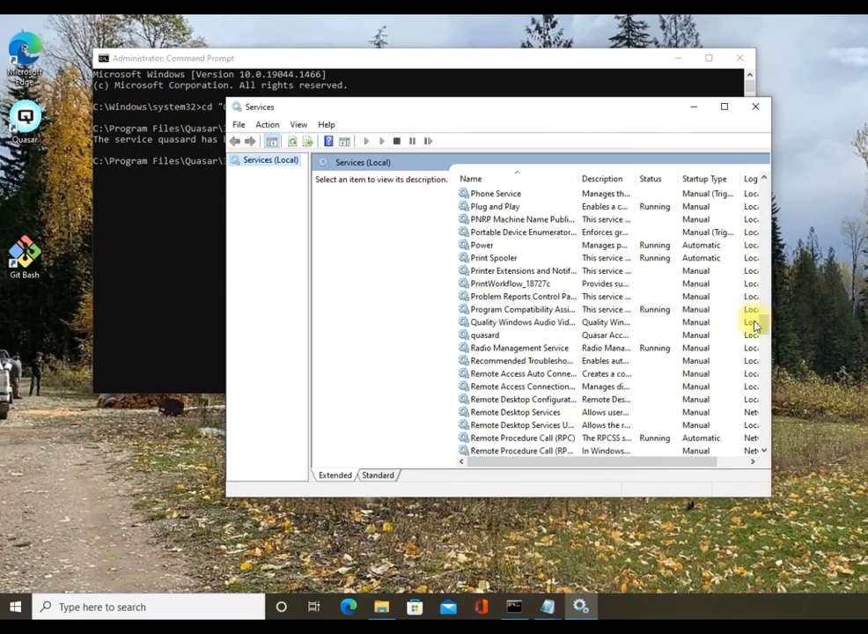
{"action": "double_click", "coordinate": [502, 336]}
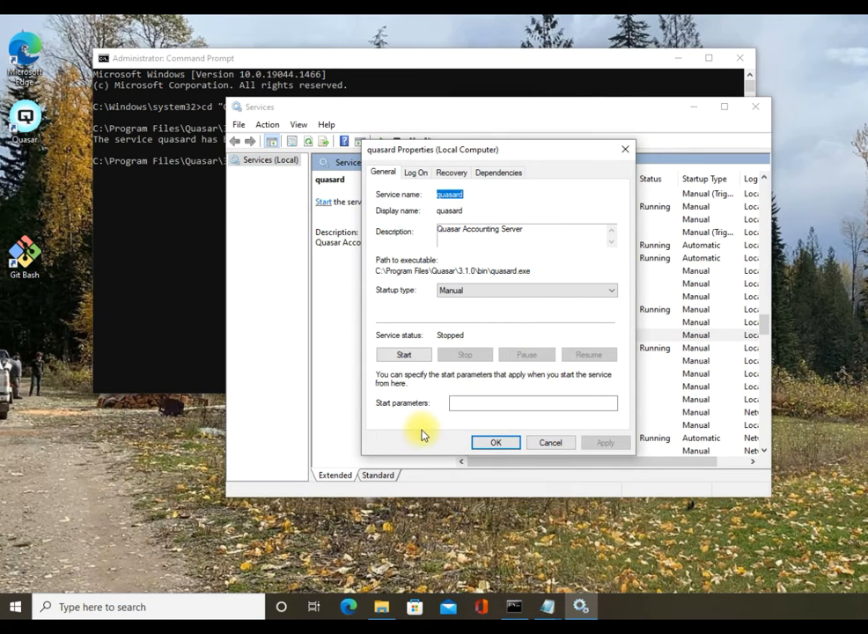
{"action": "left_click", "coordinate": [487, 291]}
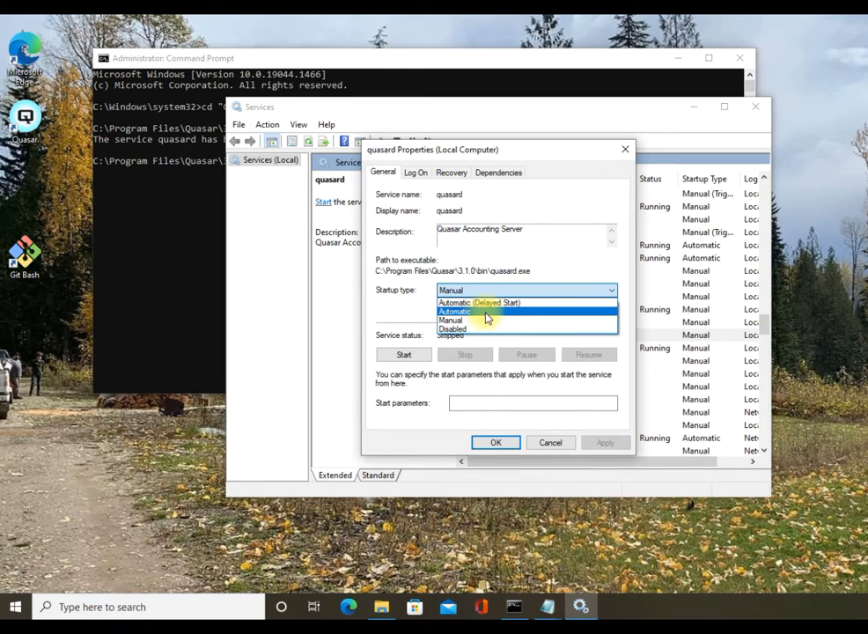
{"action": "left_click", "coordinate": [487, 311]}
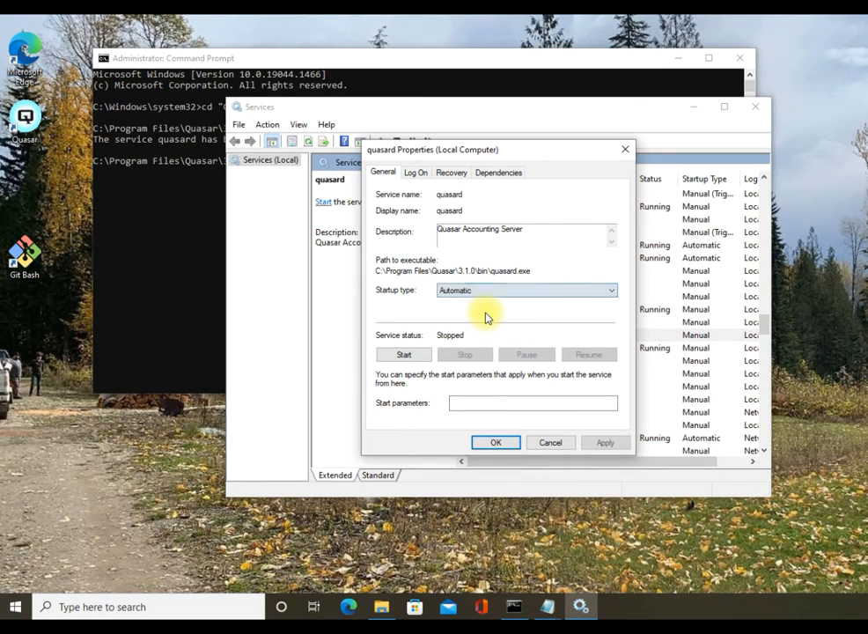
{"action": "left_click", "coordinate": [402, 354]}
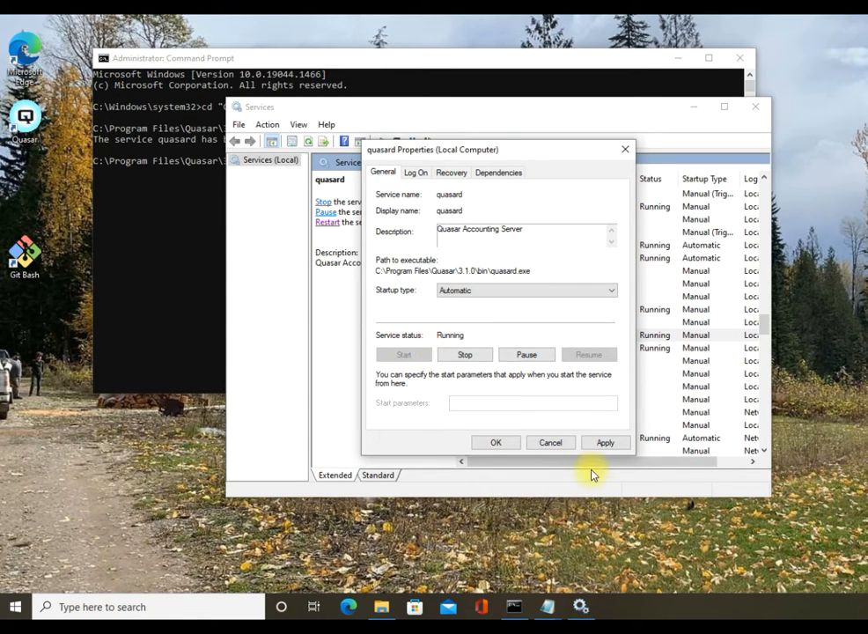
{"action": "left_click", "coordinate": [496, 443]}
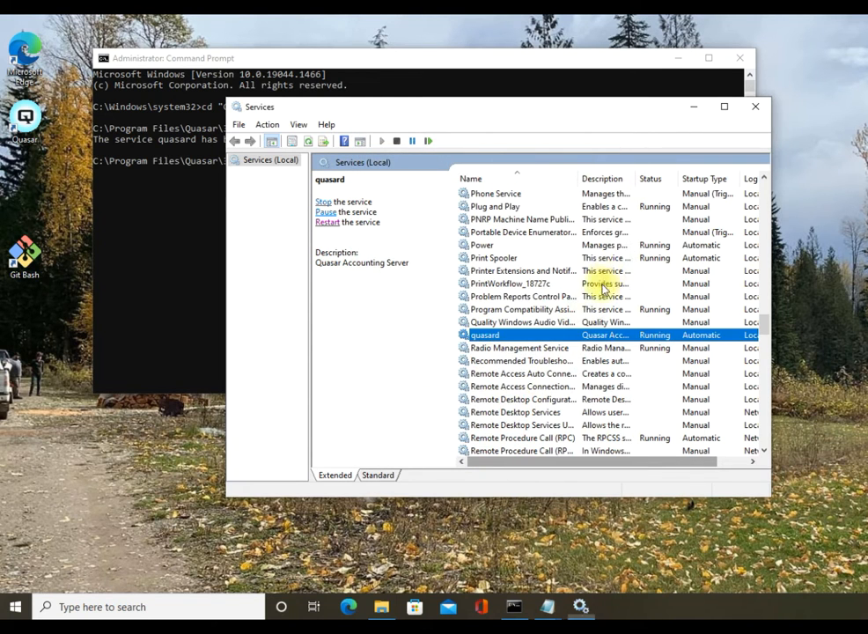
{"action": "left_click", "coordinate": [754, 108]}
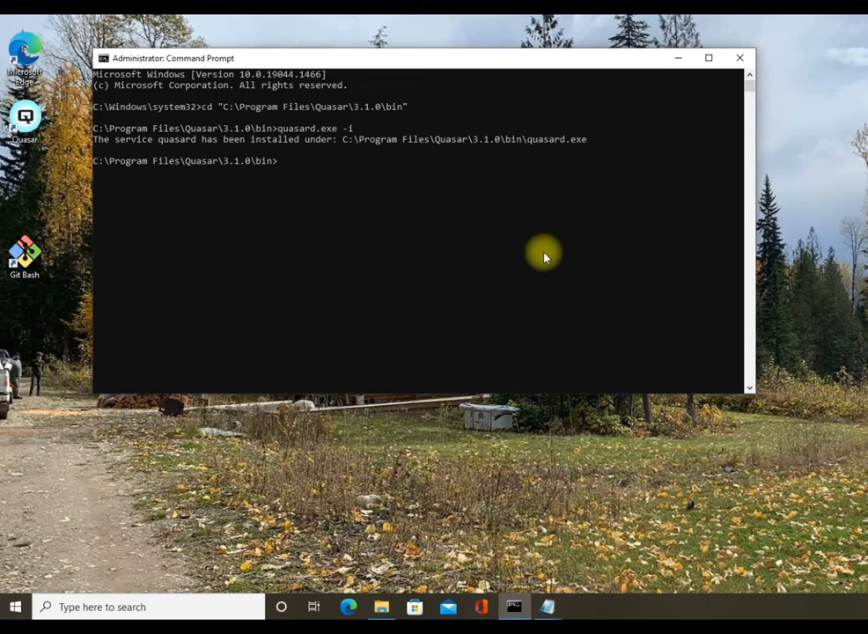
Browse File Explorer to the C:\Program Files\Quasar\3.1.0\bin folder.
{"action": "left_click", "coordinate": [384, 605]}
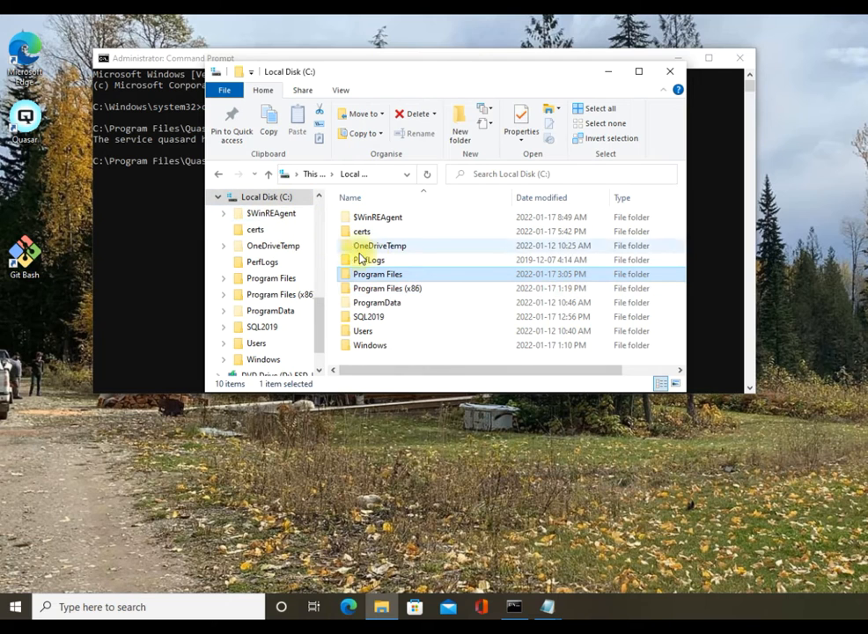
{"action": "double_click", "coordinate": [397, 276]}
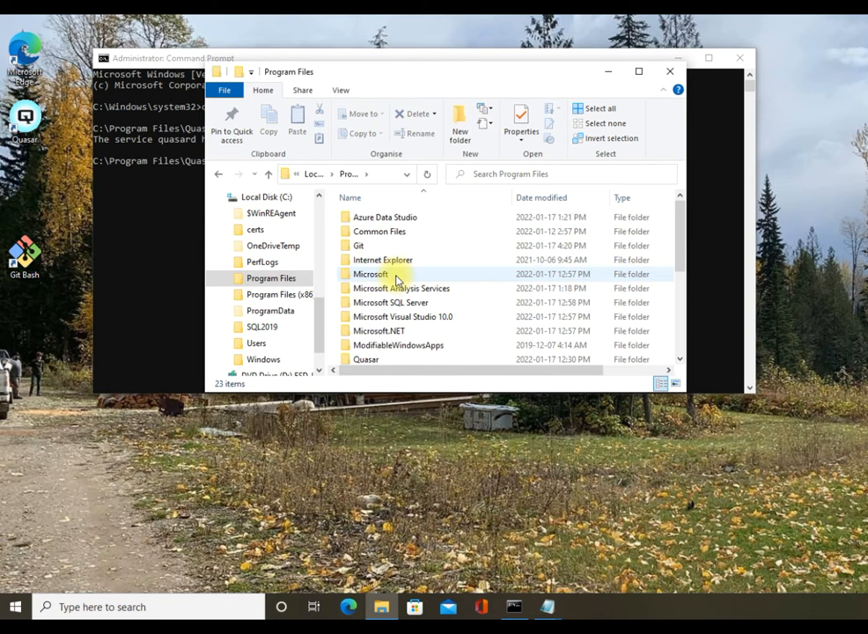
{"action": "left_click", "coordinate": [412, 361]}
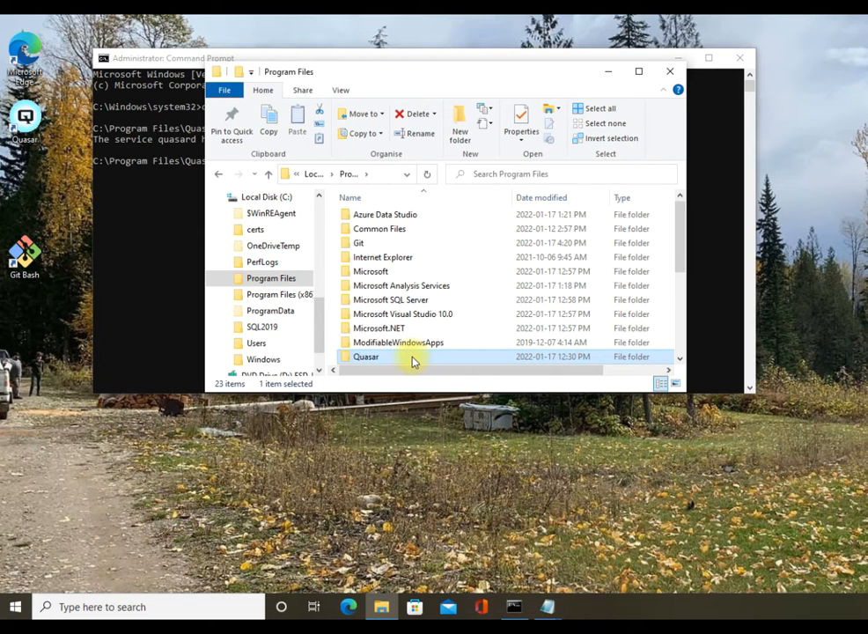
{"action": "double_click", "coordinate": [412, 361]}
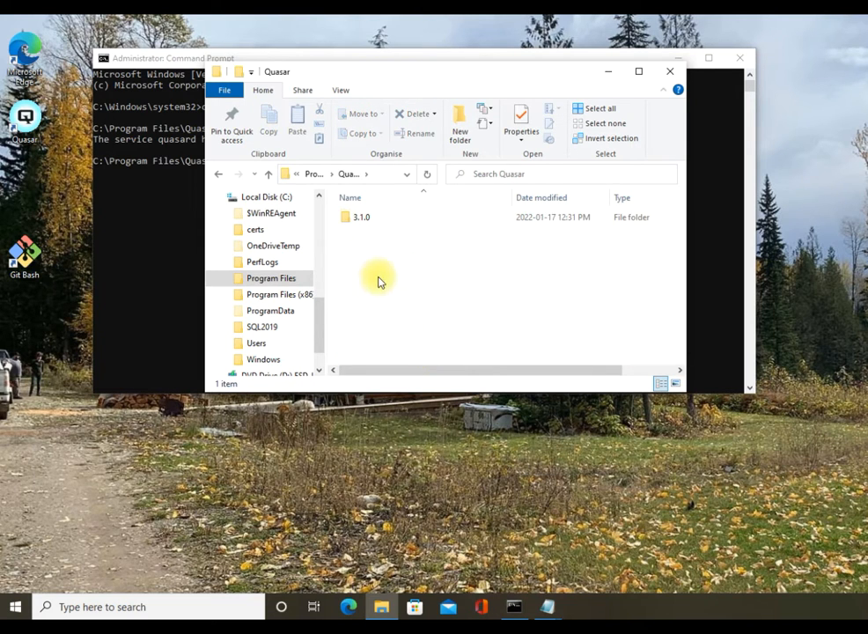
{"action": "double_click", "coordinate": [362, 228]}
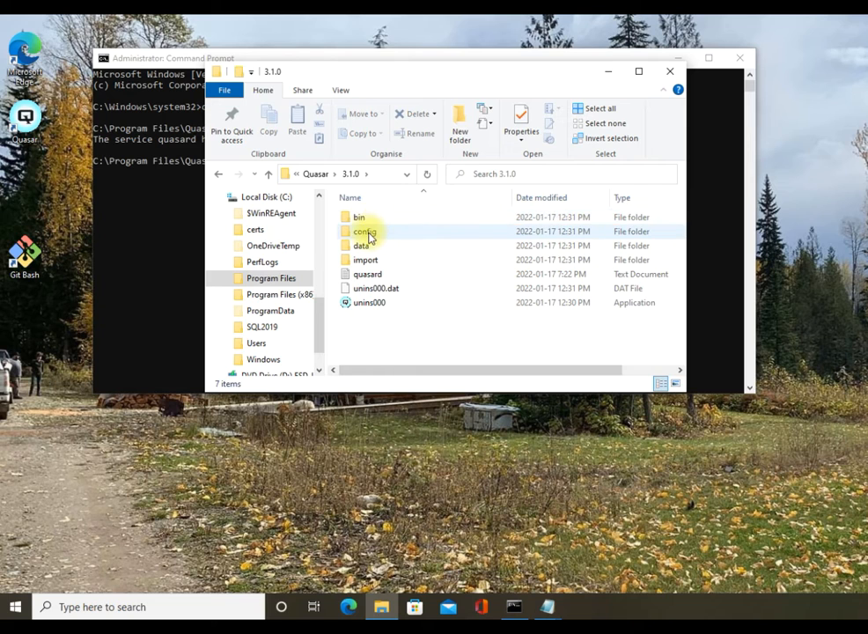
{"action": "double_click", "coordinate": [368, 224]}
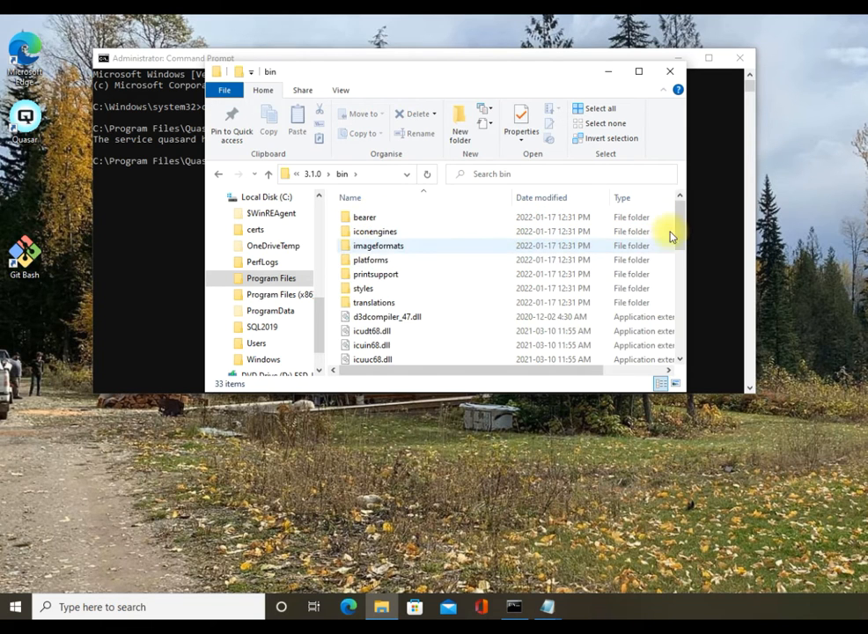
{"action": "left_click_drag", "start_coordinate": [678, 229], "coordinate": [673, 326]}
Create a desktop shortcut to quasar_admin.
{"action": "left_click", "coordinate": [413, 270]}
{"action": "left_click", "coordinate": [410, 271]}
{"action": "left_click", "coordinate": [464, 269]}
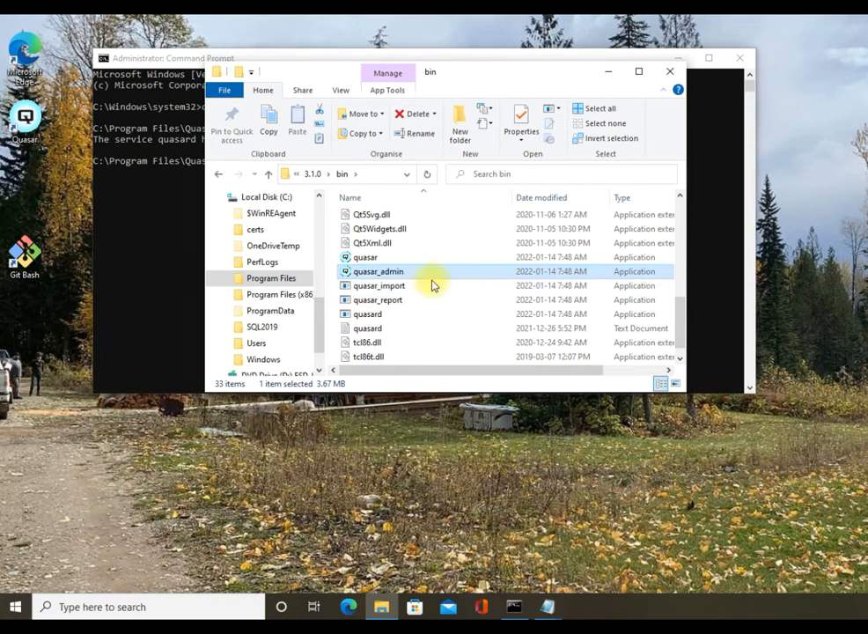
{"action": "right_click", "coordinate": [406, 278]}
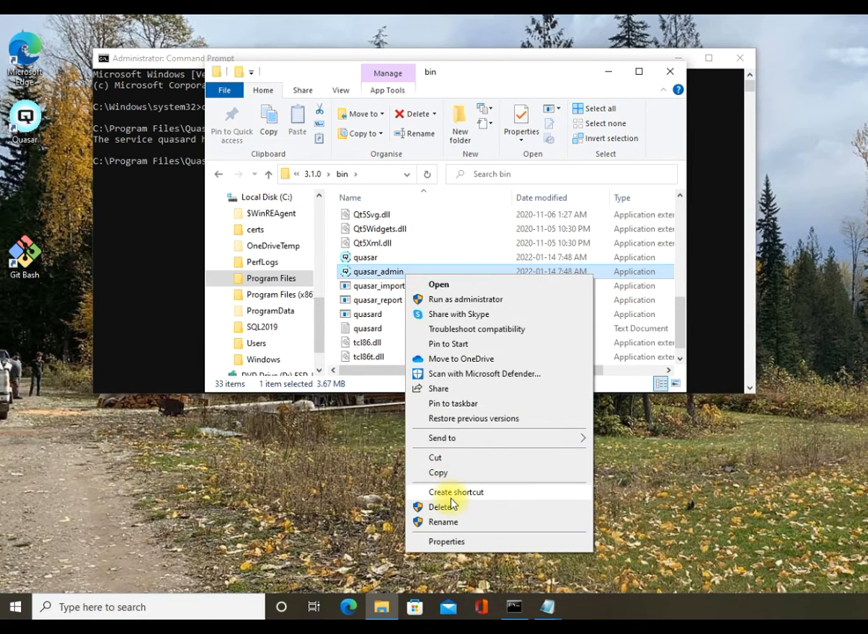
{"action": "left_click", "coordinate": [452, 495]}
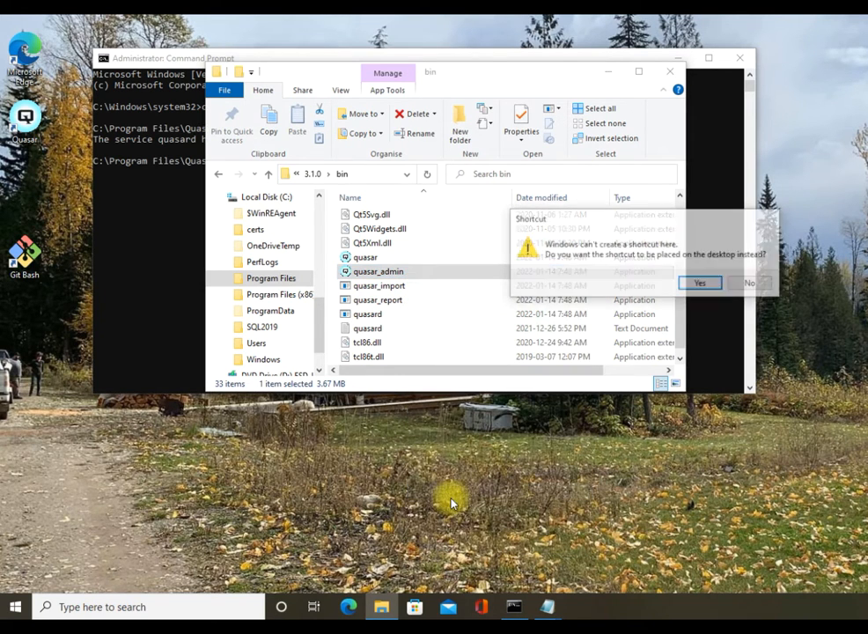
{"action": "left_click", "coordinate": [707, 284]}
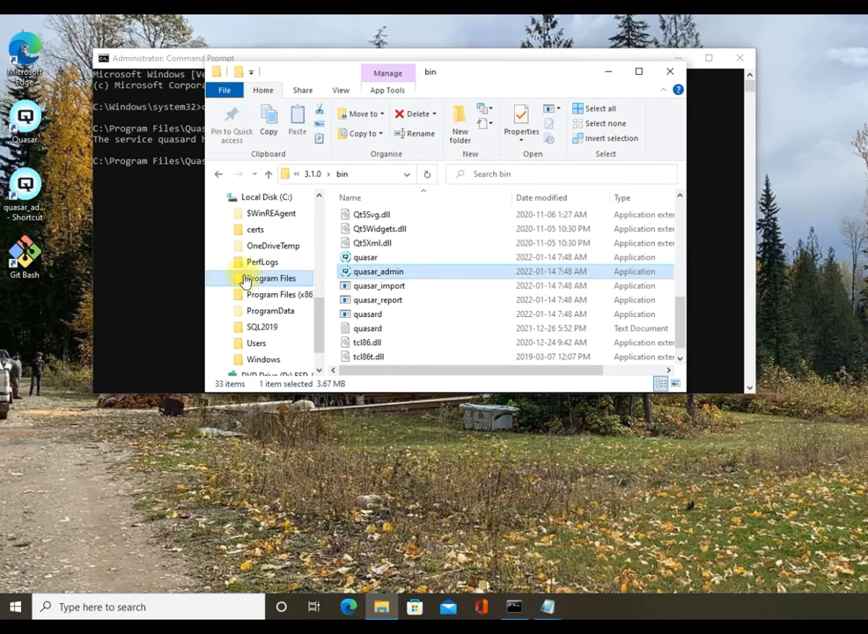
Rename the new desktop shortcut to 'Quasar Admin'.
{"action": "right_click", "coordinate": [21, 192]}
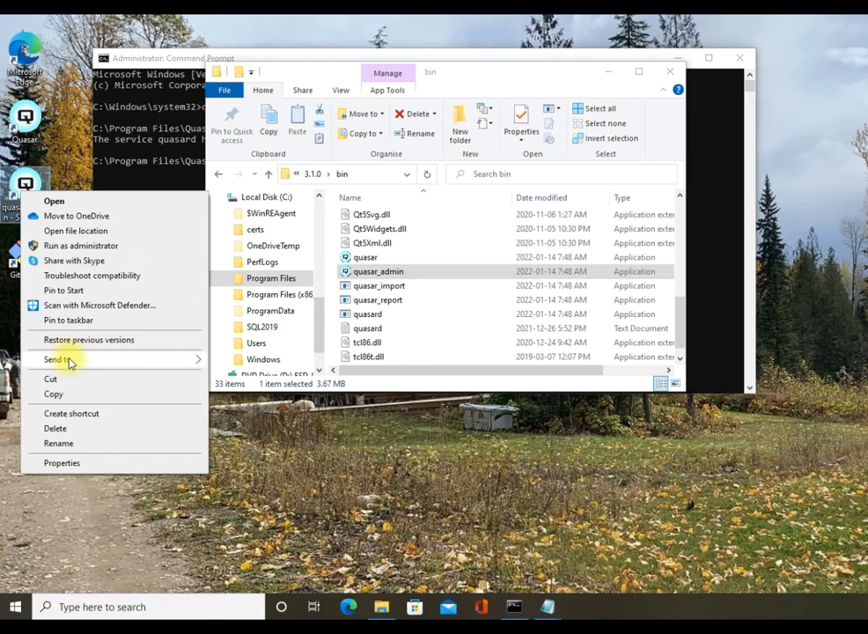
{"action": "left_click", "coordinate": [58, 444]}
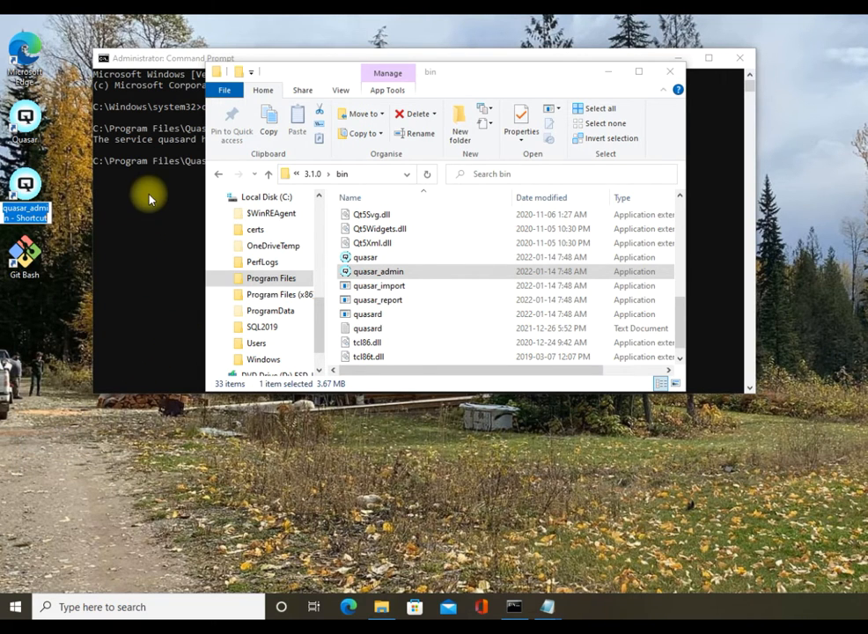
{"action": "type", "text": "Qua"}
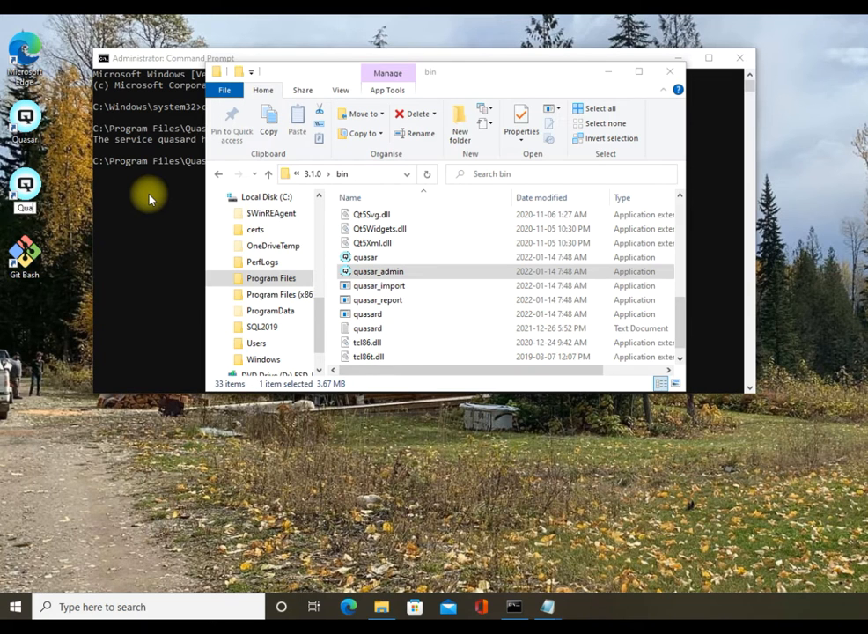
{"action": "type", "text": "sar Admin"}
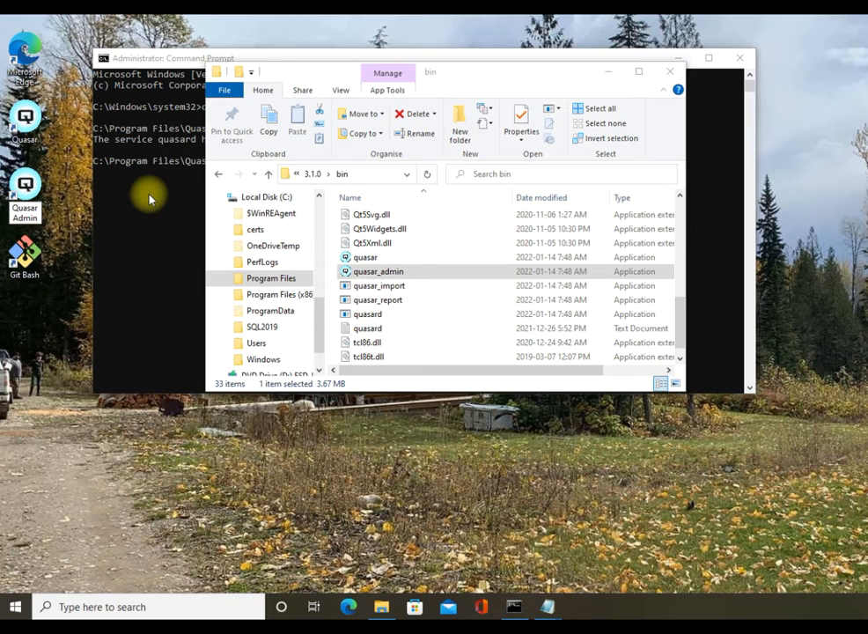
{"action": "key", "text": "Return"}
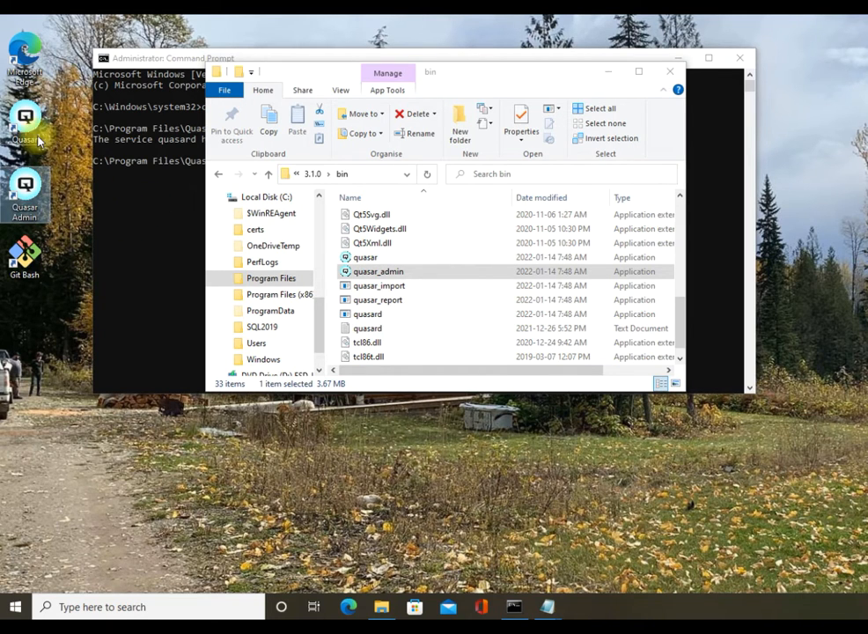
Launch Quasar Admin, then review and save the SQL Server driver settings for .\SQLEXPRESS.
{"action": "double_click", "coordinate": [33, 194]}
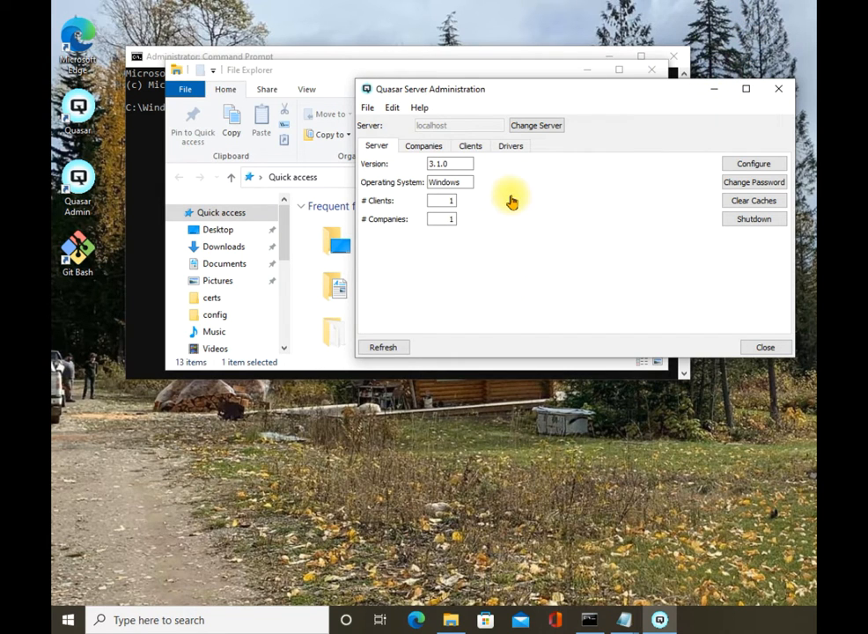
{"action": "left_click", "coordinate": [511, 150]}
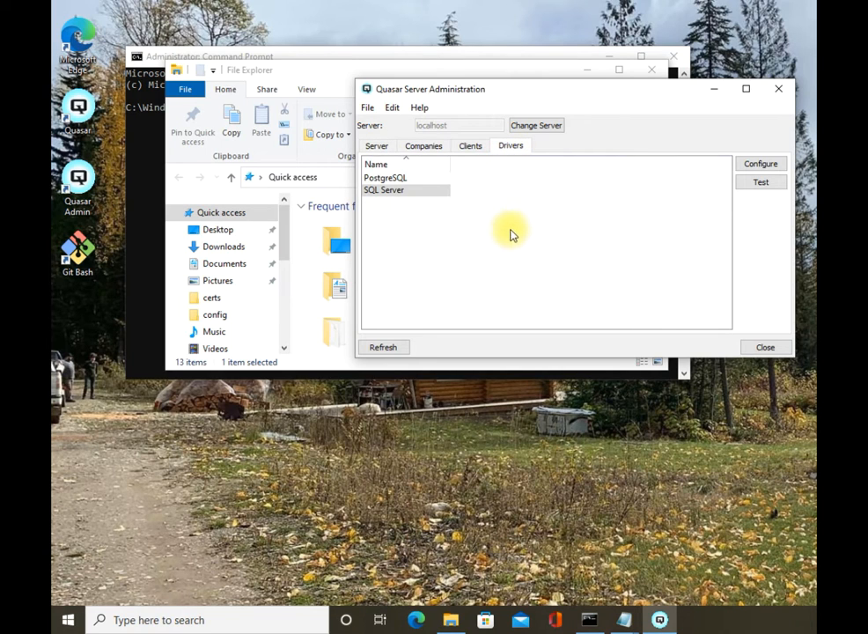
{"action": "left_click", "coordinate": [412, 202]}
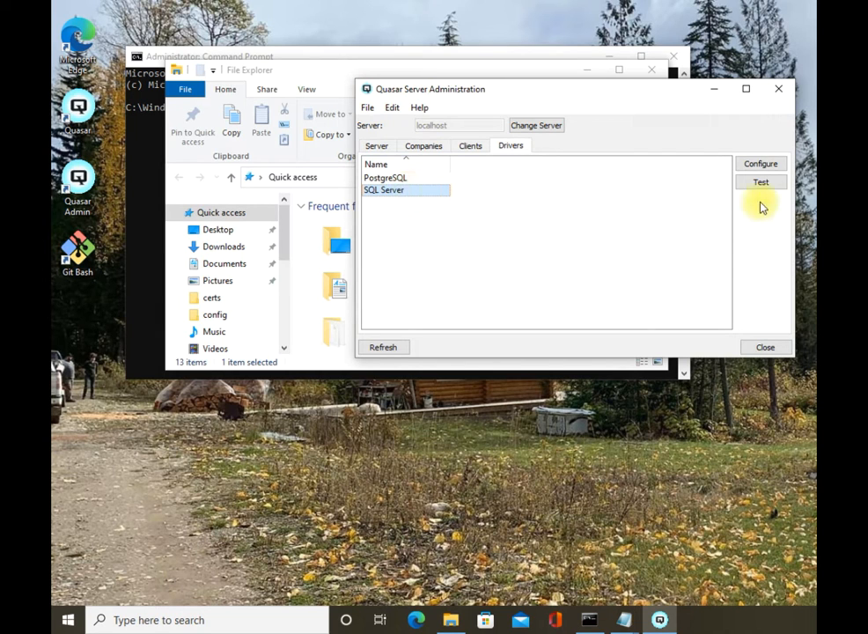
{"action": "left_click", "coordinate": [762, 164]}
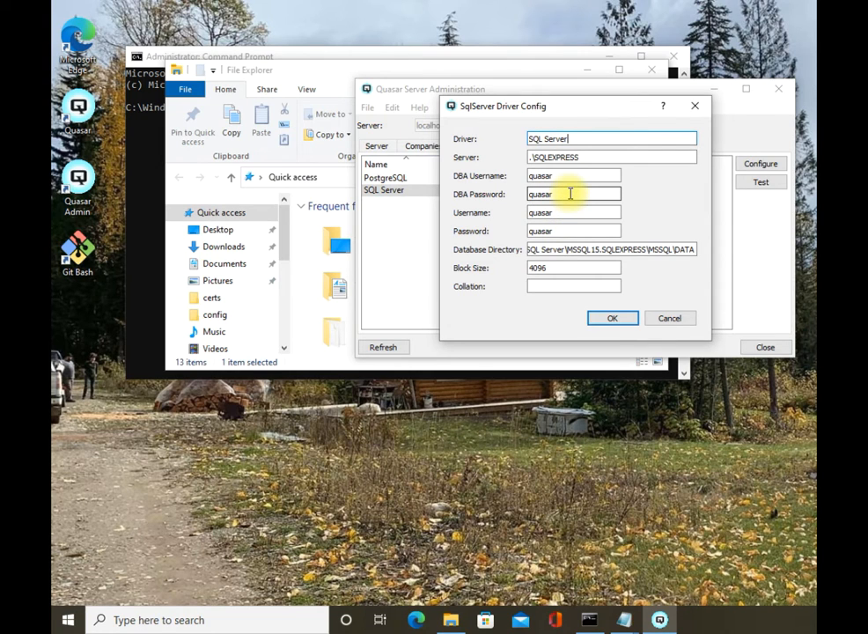
{"action": "left_click", "coordinate": [560, 231]}
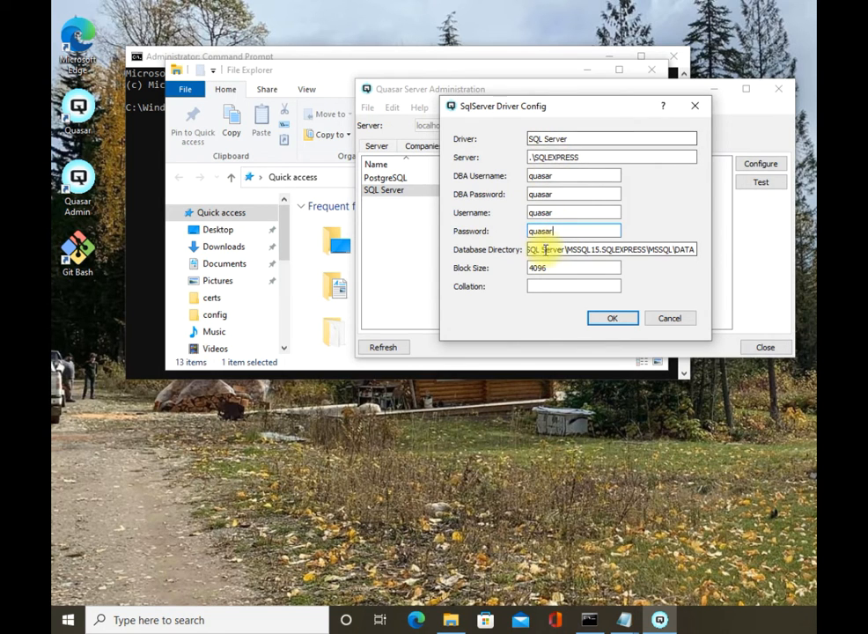
{"action": "left_click", "coordinate": [612, 319]}
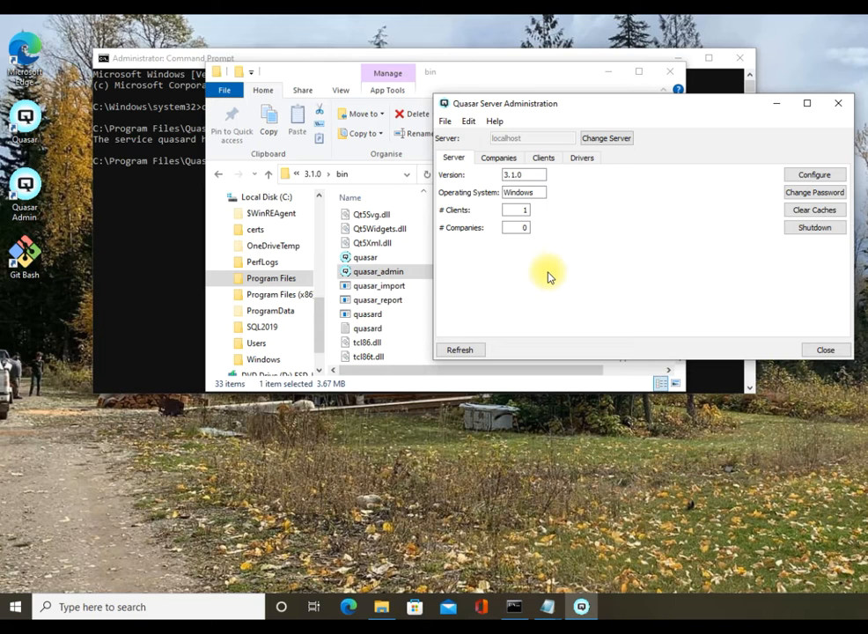
Start a new company, enter the server password, and begin typing the company name.
{"action": "left_click", "coordinate": [502, 161]}
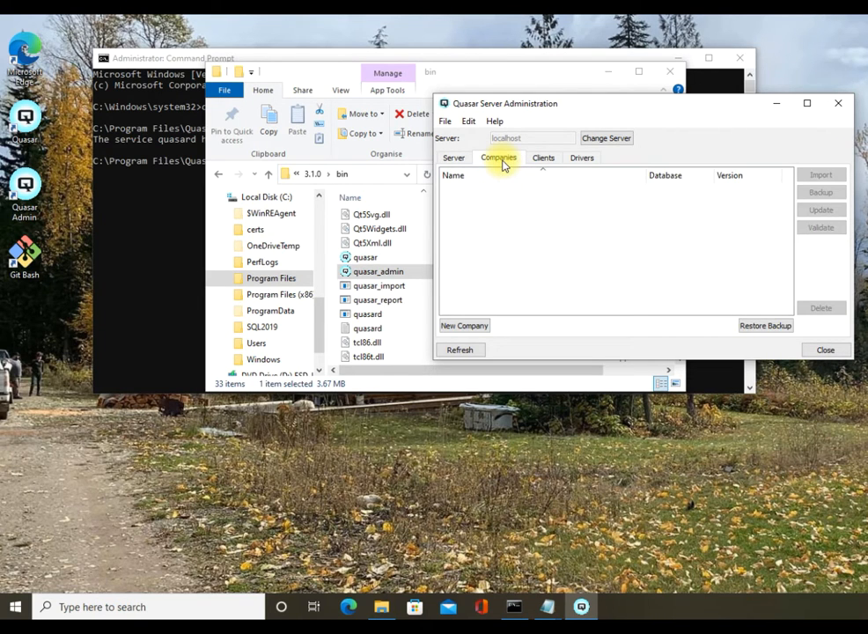
{"action": "left_click", "coordinate": [472, 326]}
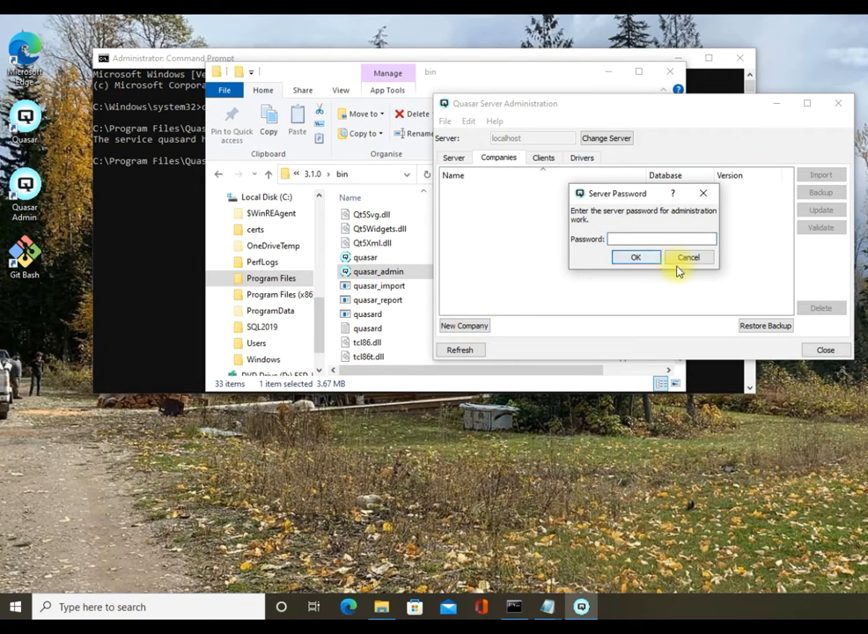
{"action": "type", "text": "*****"}
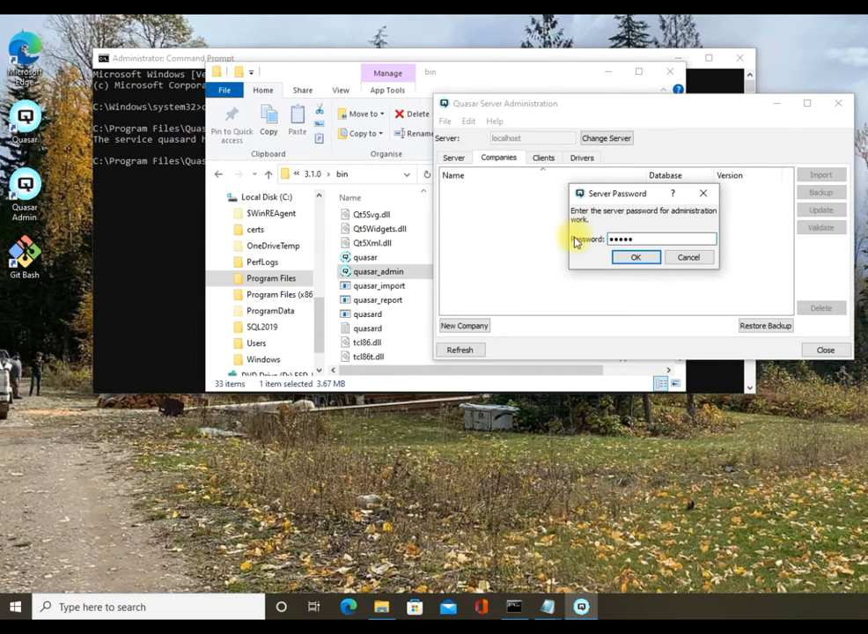
{"action": "left_click", "coordinate": [630, 257]}
{"action": "type", "text": "Sa"}
{"action": "key", "text": "BackSpace"}
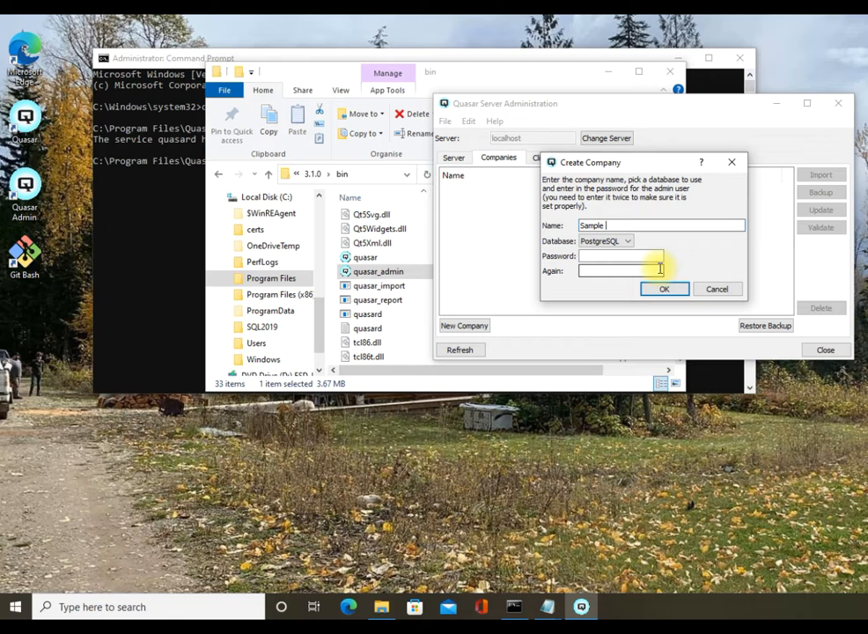
Create 'Sample Company' on a SQL Server database, entering the admin password twice.
{"action": "type", "text": "mpany"}
{"action": "left_click", "coordinate": [623, 243]}
{"action": "left_click", "coordinate": [616, 262]}
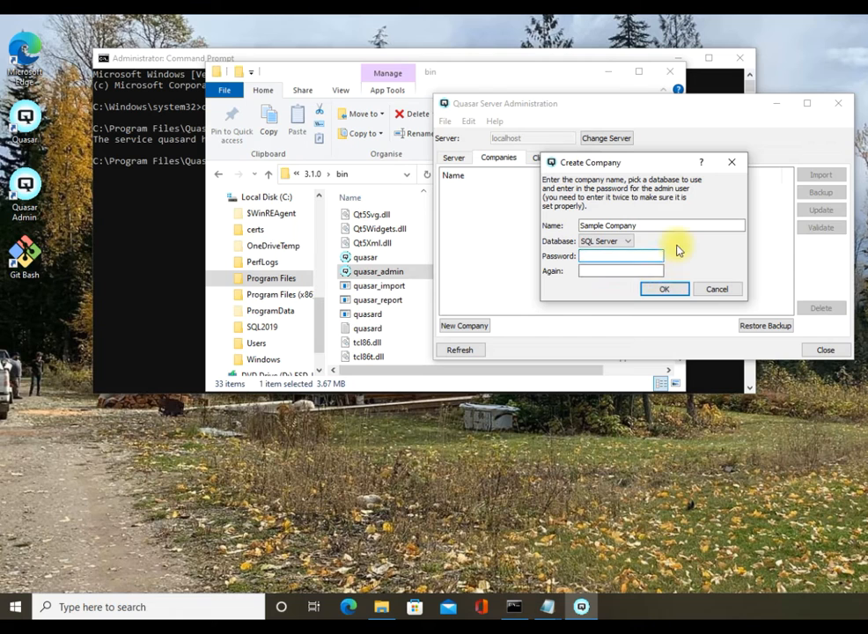
{"action": "type", "text": "•••••"}
{"action": "key", "text": "Tab"}
{"action": "type", "text": "••••"}
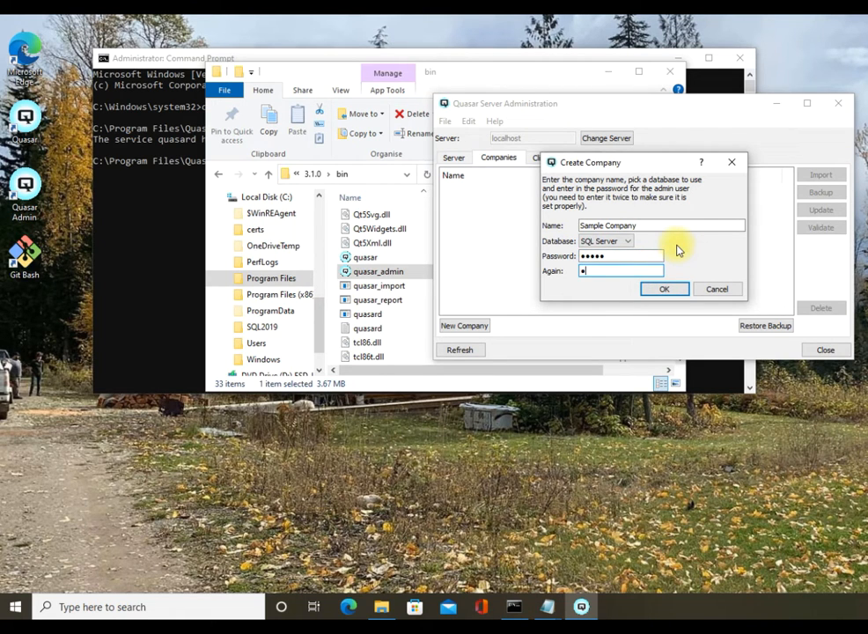
{"action": "type", "text": "•"}
{"action": "left_click", "coordinate": [666, 290]}
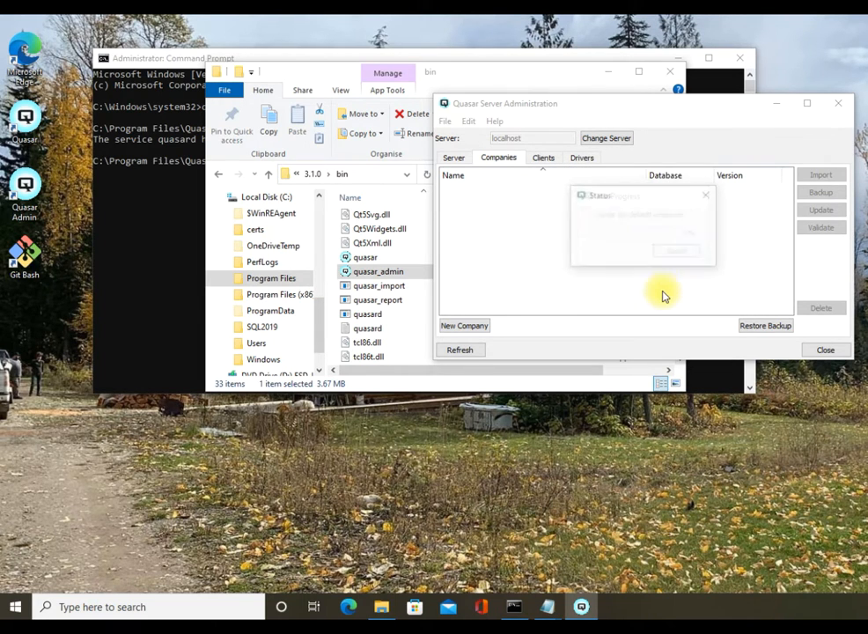
{"action": "left_click", "coordinate": [683, 253]}
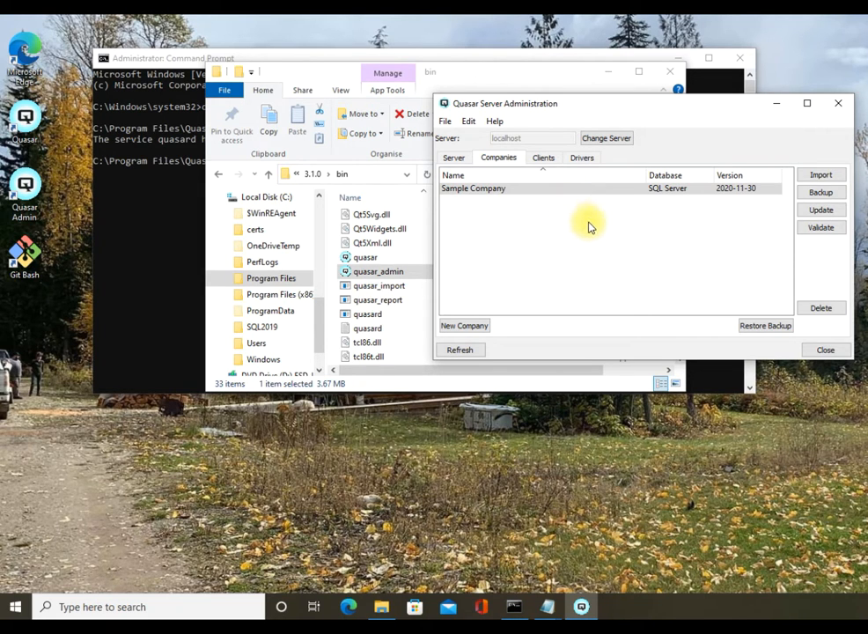
Choose C:\Program Files\Quasar\3.1.0\import\sample_company.xml as the Data Import file.
{"action": "left_click", "coordinate": [820, 176]}
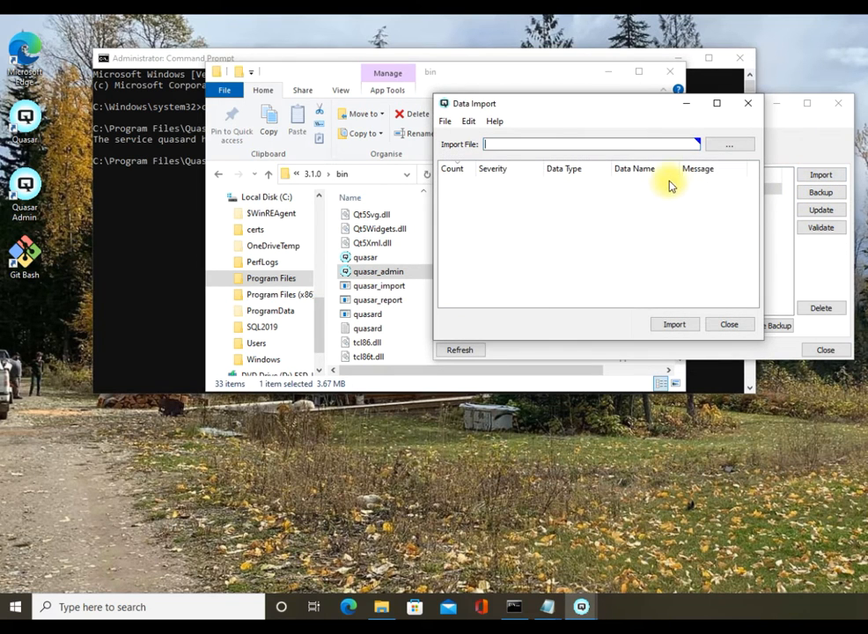
{"action": "left_click", "coordinate": [723, 150]}
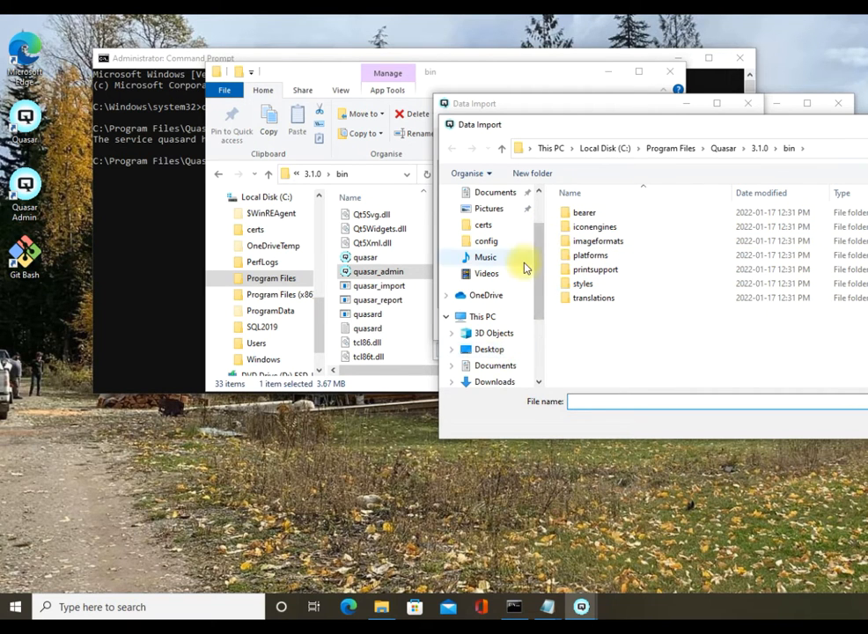
{"action": "left_click_drag", "start_coordinate": [536, 239], "coordinate": [538, 345]}
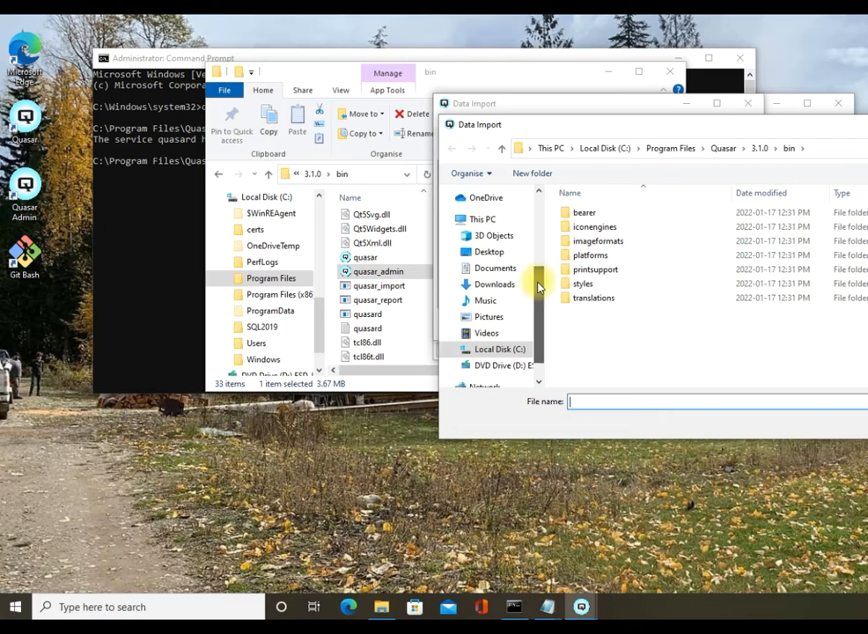
{"action": "scroll", "coordinate": [508, 316], "scroll_direction": "down", "scroll_amount": 1}
{"action": "left_click", "coordinate": [504, 328]}
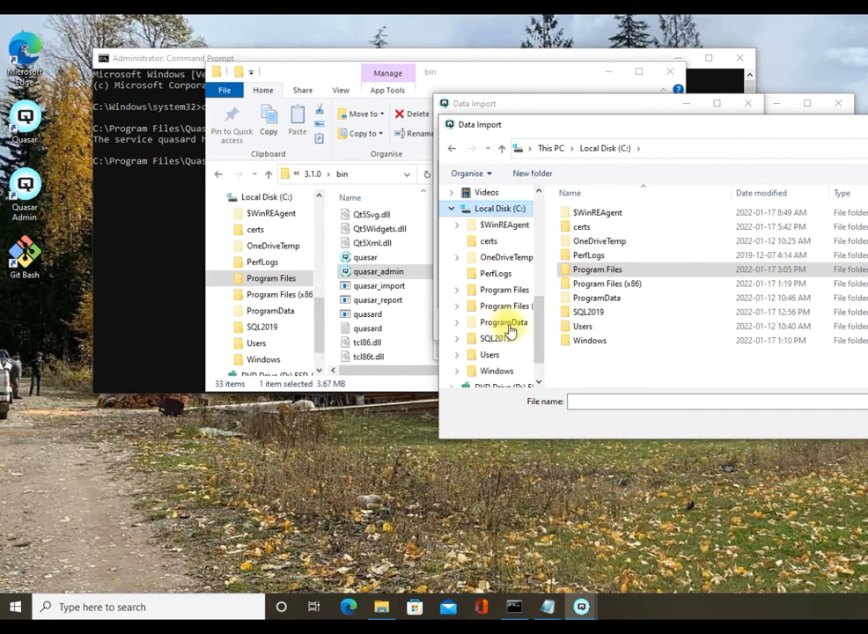
{"action": "double_click", "coordinate": [597, 271]}
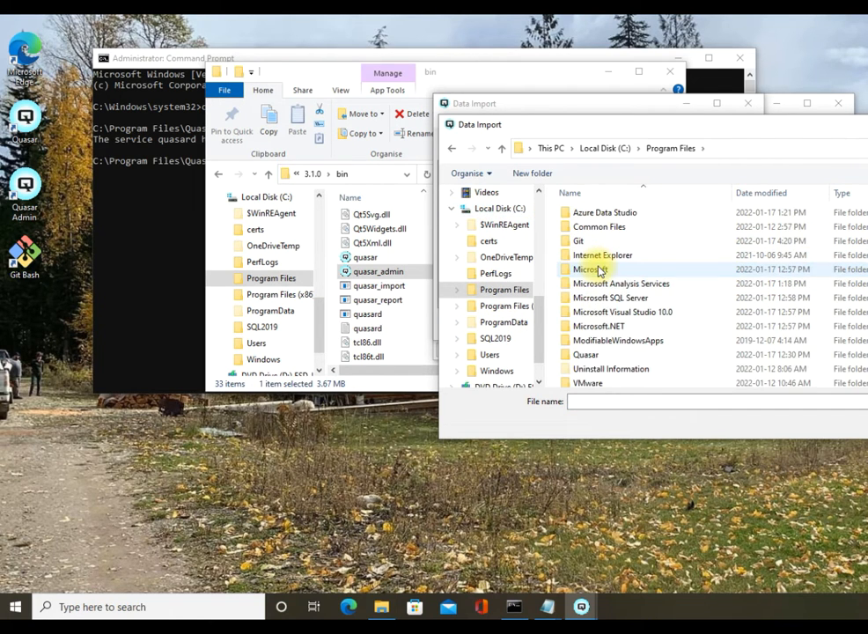
{"action": "double_click", "coordinate": [606, 355]}
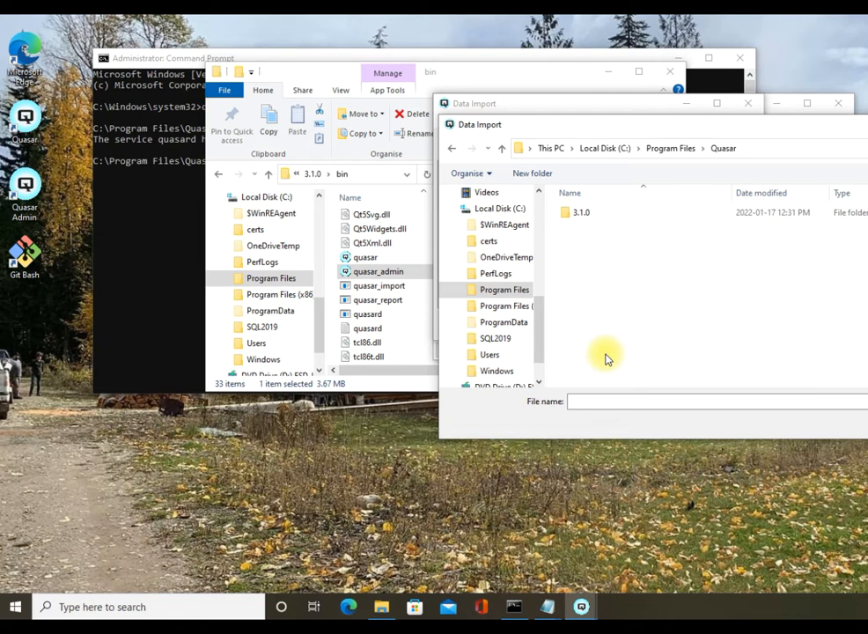
{"action": "double_click", "coordinate": [599, 213]}
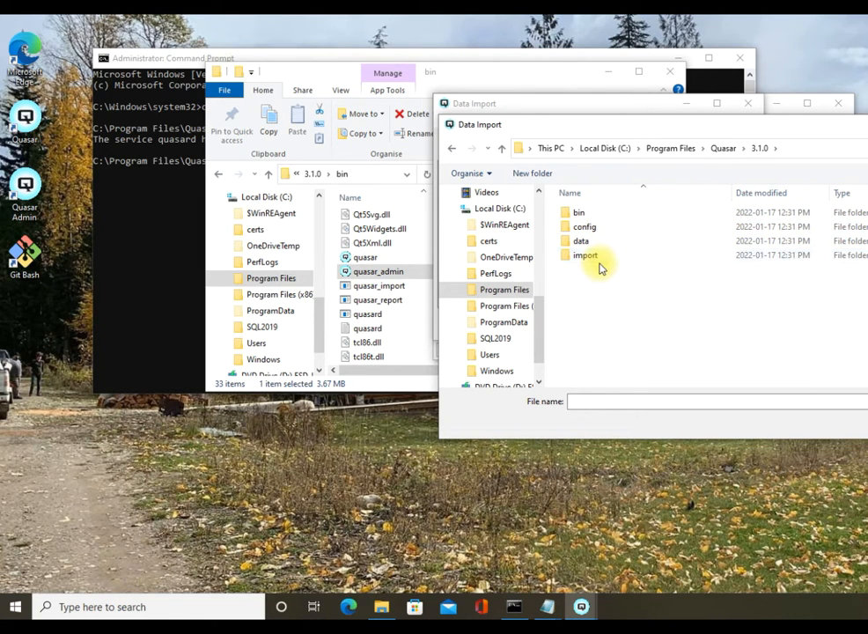
{"action": "double_click", "coordinate": [599, 258]}
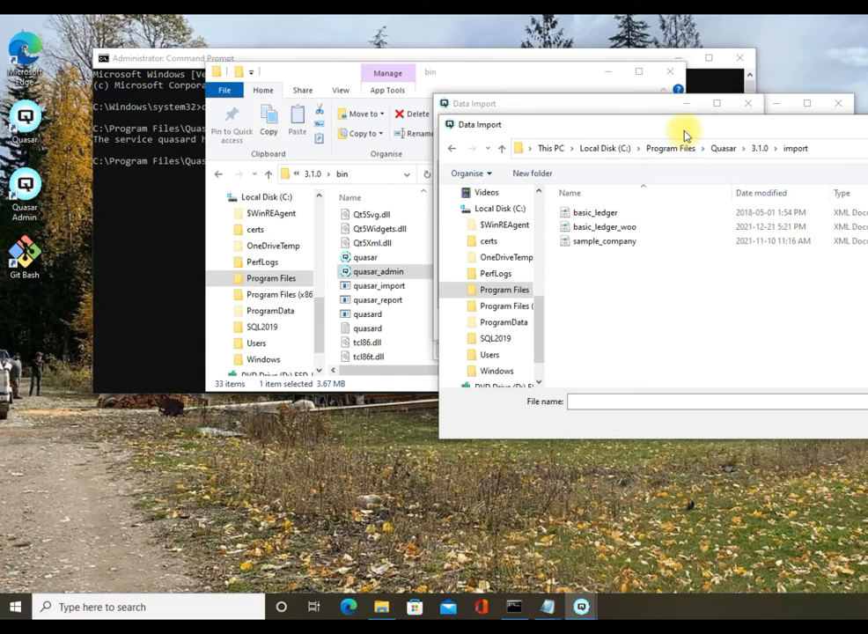
{"action": "left_click_drag", "start_coordinate": [685, 133], "coordinate": [516, 131]}
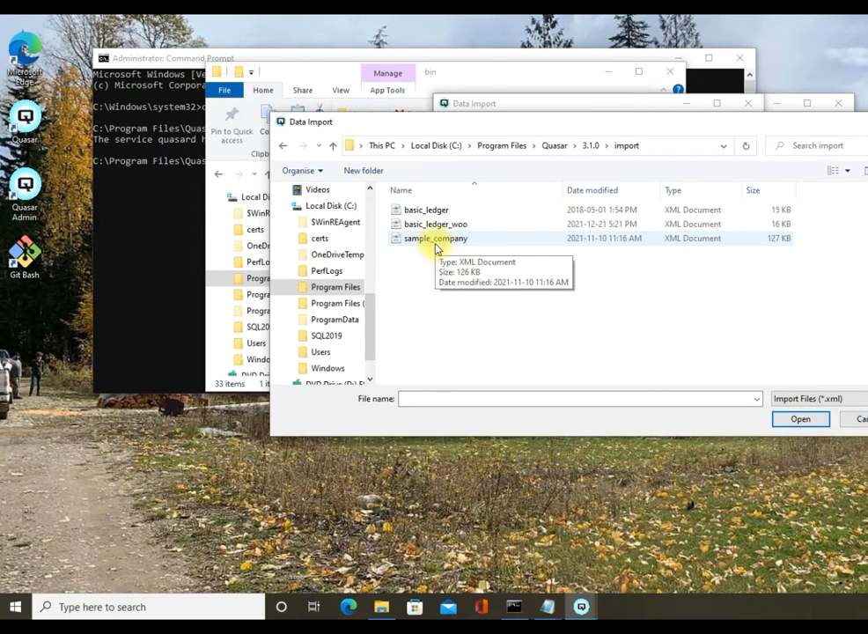
{"action": "double_click", "coordinate": [436, 239]}
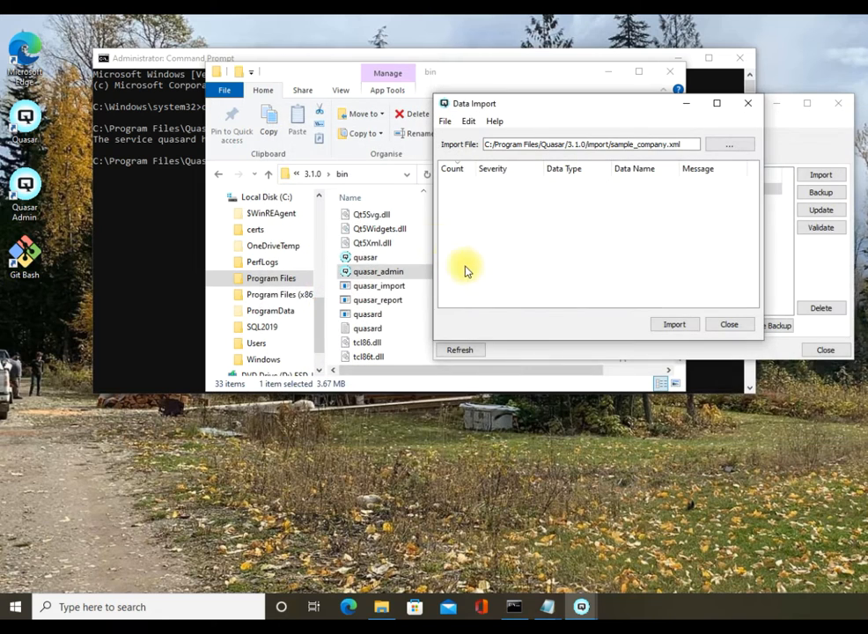
Import the sample data into Sample Company and close the import window.
{"action": "left_click", "coordinate": [674, 324]}
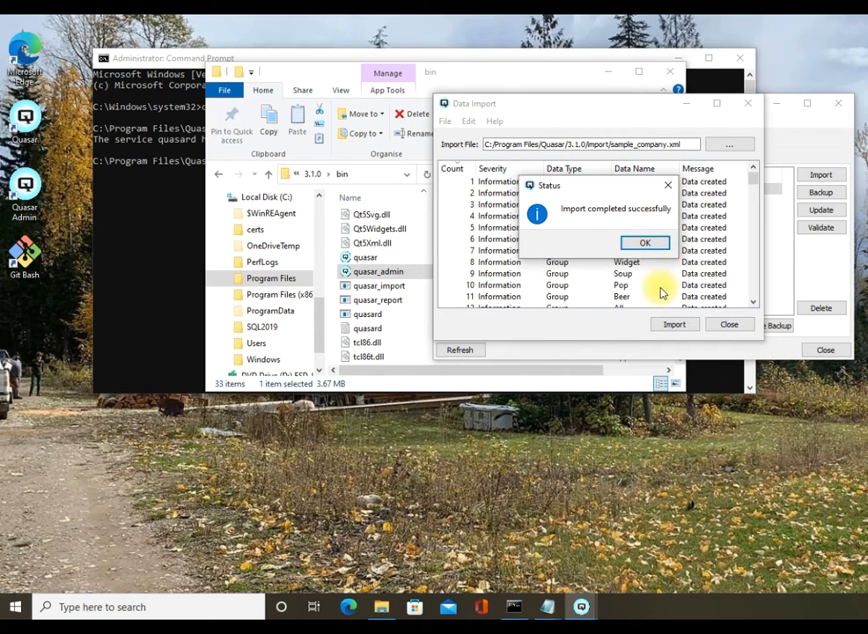
{"action": "left_click", "coordinate": [640, 245]}
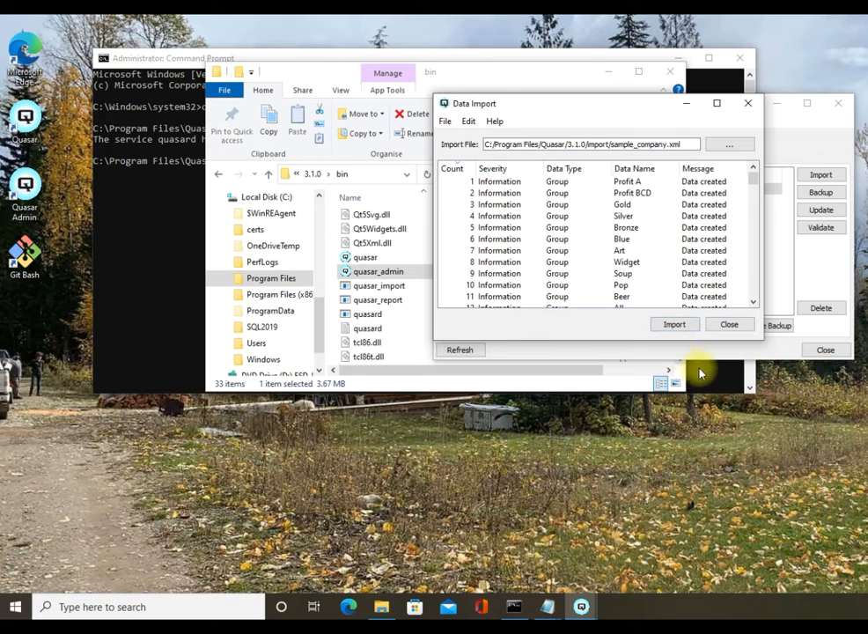
{"action": "left_click", "coordinate": [727, 325]}
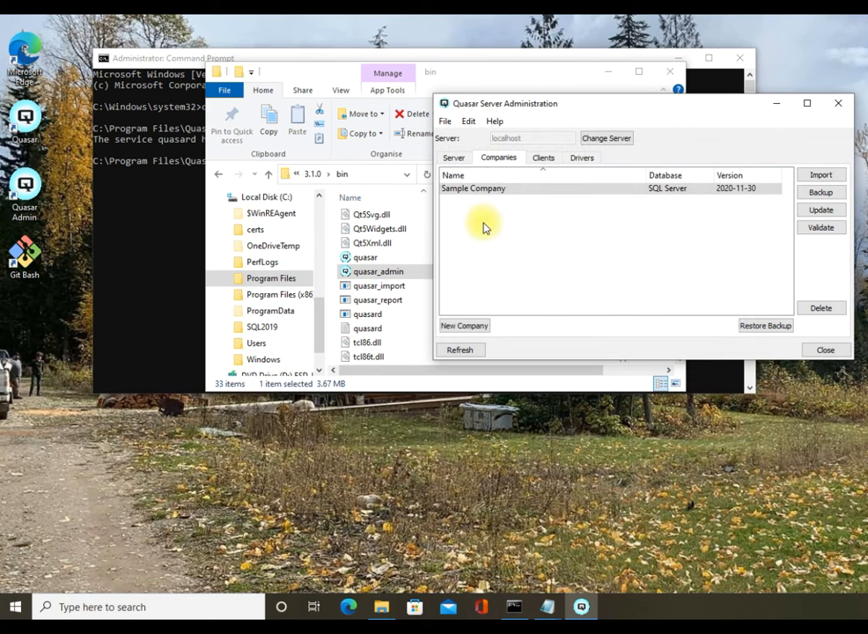
Close Server Administration, File Explorer and Command Prompt.
{"action": "left_click", "coordinate": [824, 350]}
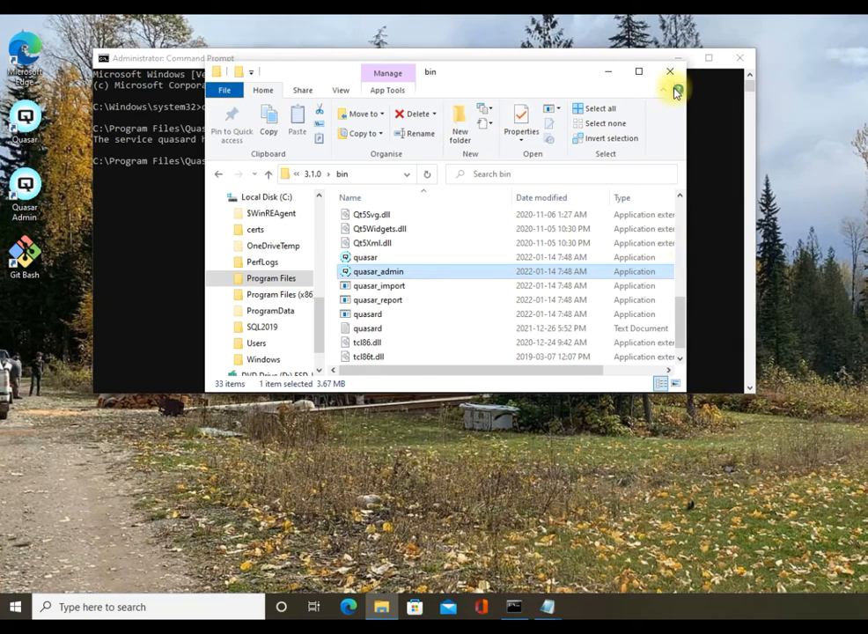
{"action": "left_click", "coordinate": [673, 75]}
{"action": "left_click", "coordinate": [740, 56]}
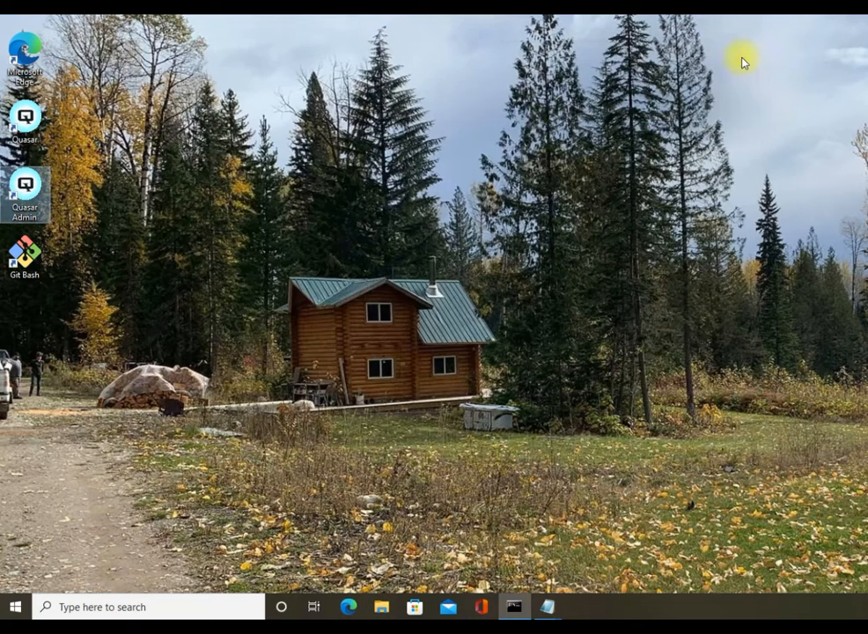
Launch Quasar Accounting and go through the wizard with English (Canada) locale and 'Open an existing company'.
{"action": "double_click", "coordinate": [25, 116]}
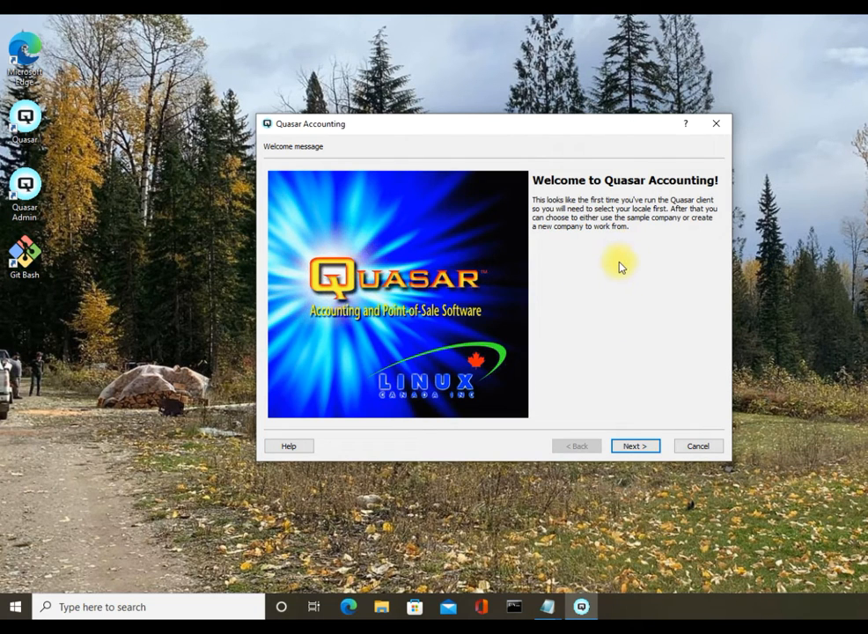
{"action": "left_click", "coordinate": [646, 447]}
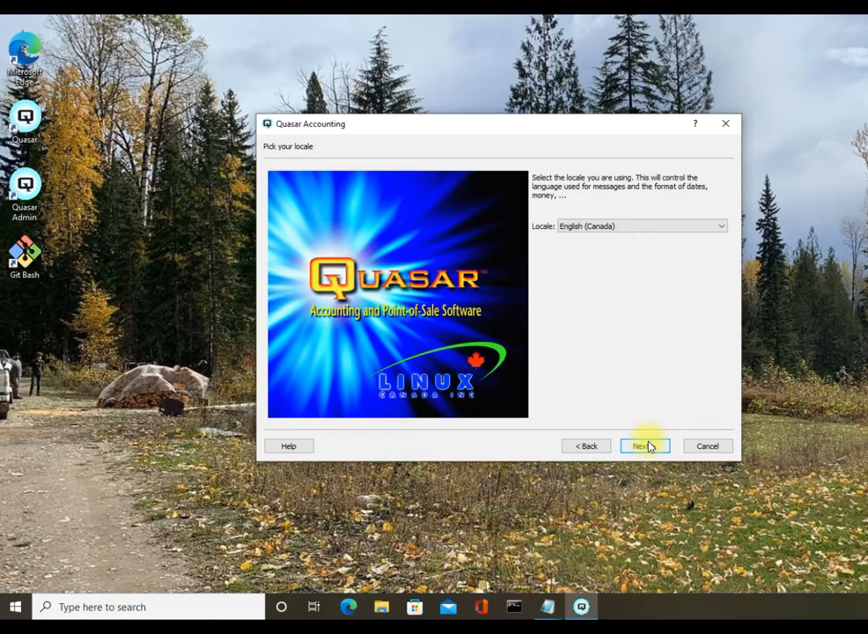
{"action": "left_click", "coordinate": [723, 228]}
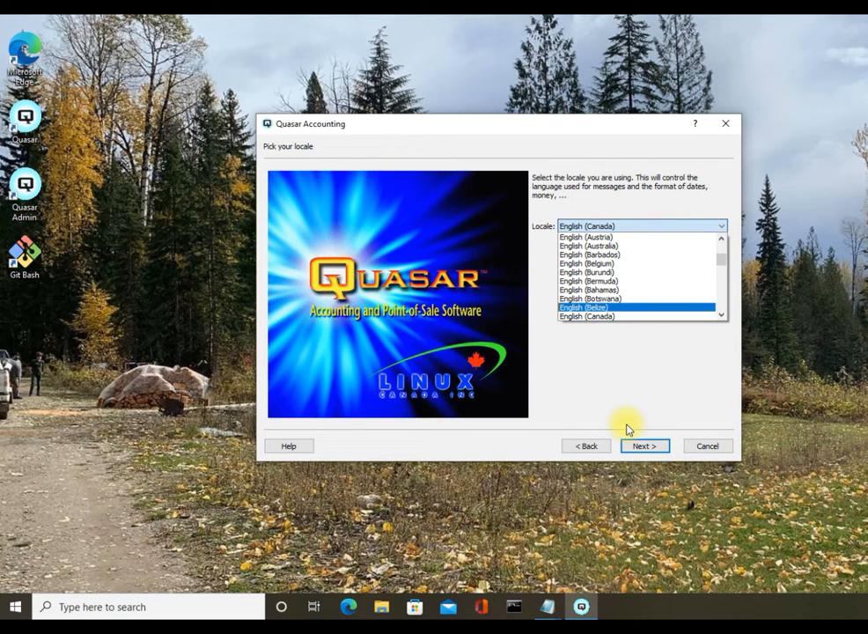
{"action": "left_click", "coordinate": [639, 448]}
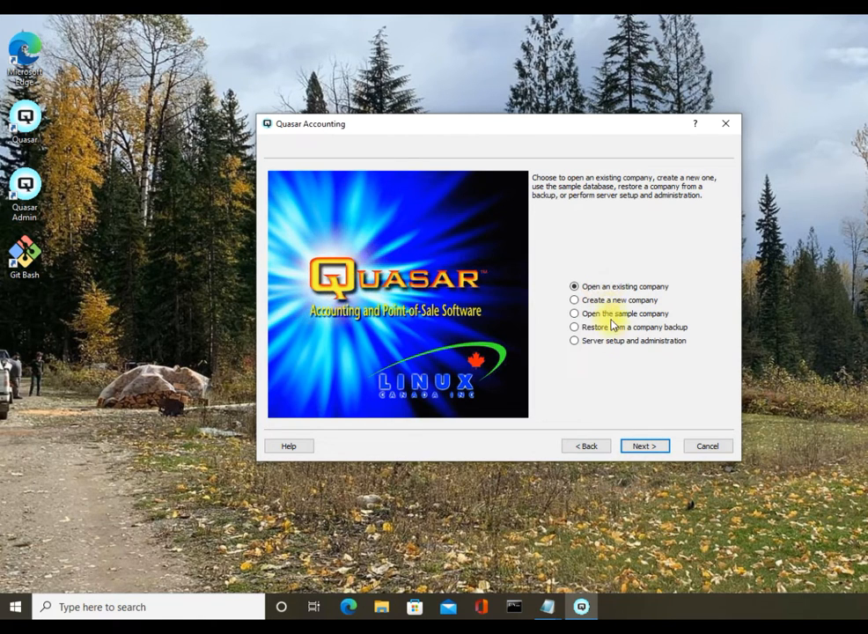
{"action": "left_click", "coordinate": [639, 447]}
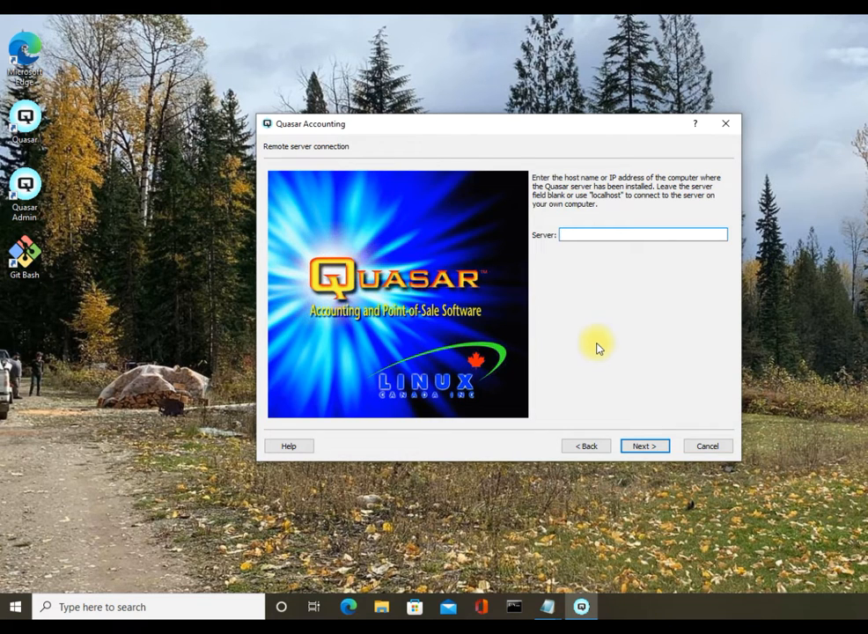
Connect to the local server and log into Sample Company with the admin user name and password.
{"action": "left_click", "coordinate": [632, 446]}
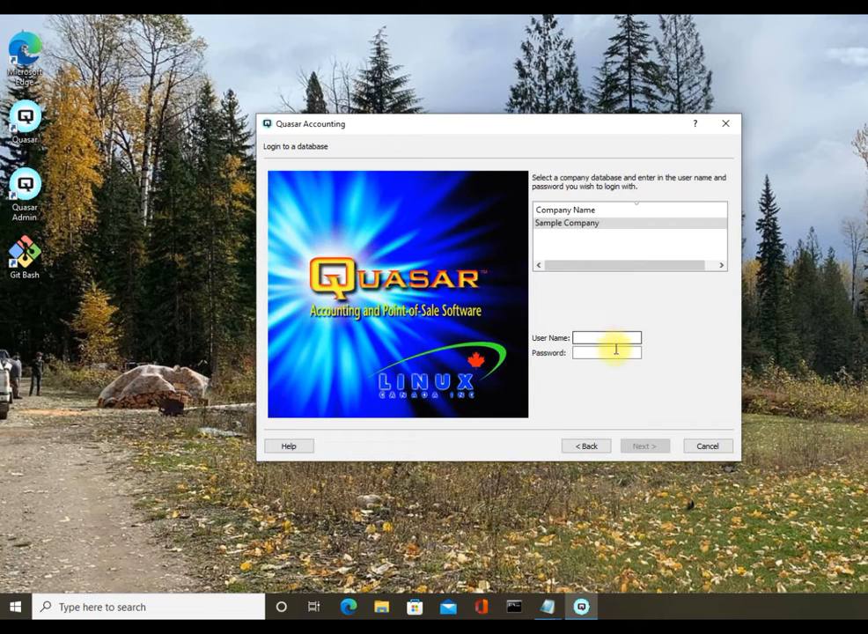
{"action": "type", "text": "admin"}
{"action": "key", "text": "Tab"}
{"action": "type", "text": "ad"}
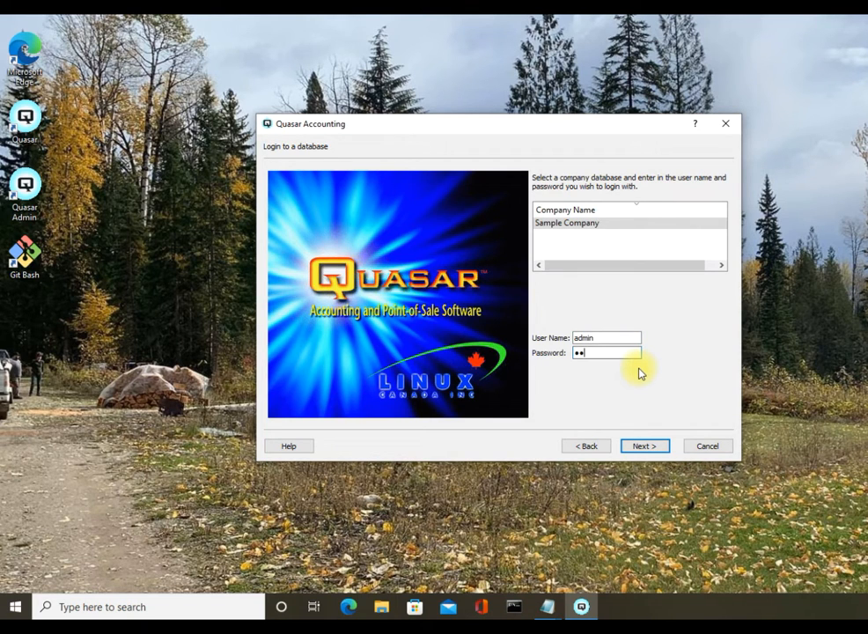
{"action": "type", "text": "min"}
{"action": "left_click", "coordinate": [649, 450]}
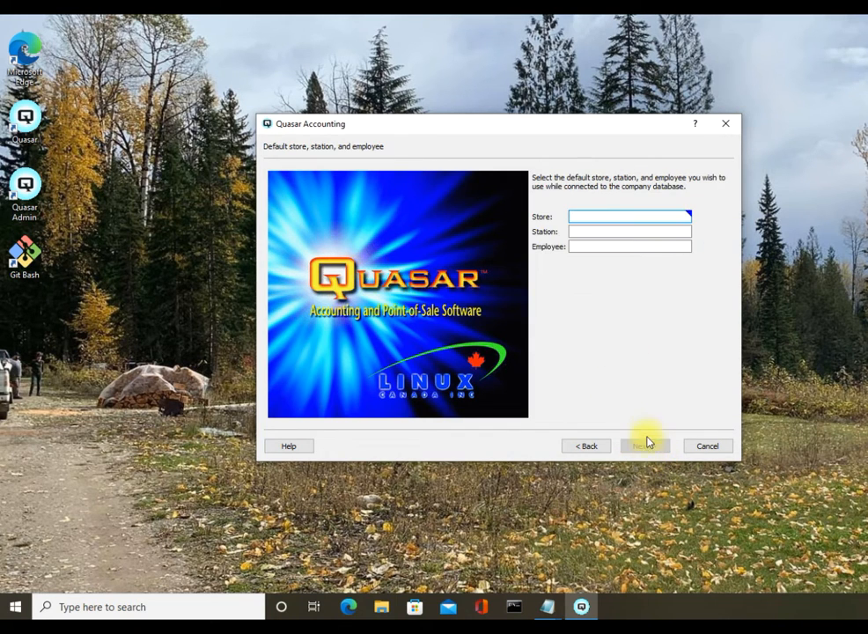
Enter store 1 (Main Store), station Office and employee 100 as setup defaults.
{"action": "type", "text": "1"}
{"action": "key", "text": "Tab"}
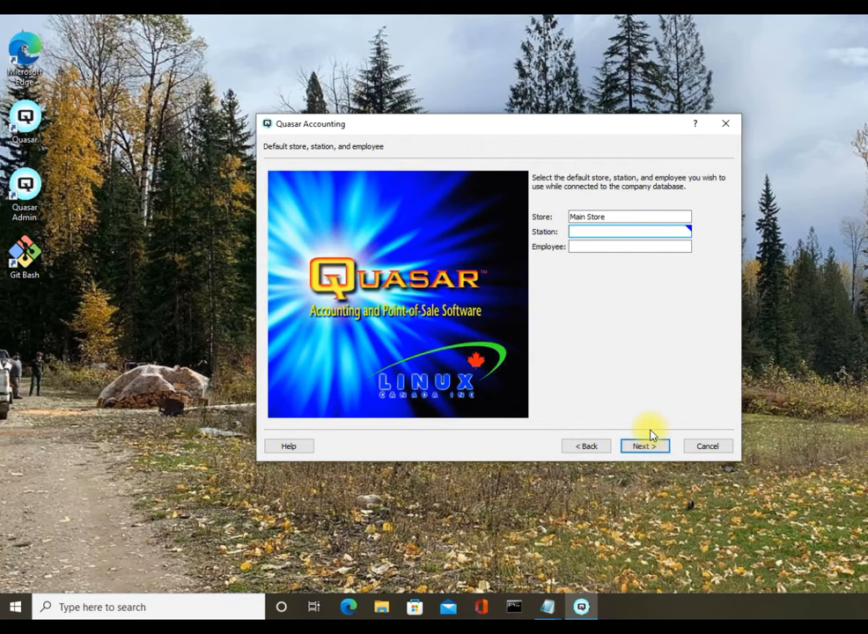
{"action": "type", "text": "Office"}
{"action": "key", "text": "Tab"}
{"action": "type", "text": "100"}
{"action": "key", "text": "Tab"}
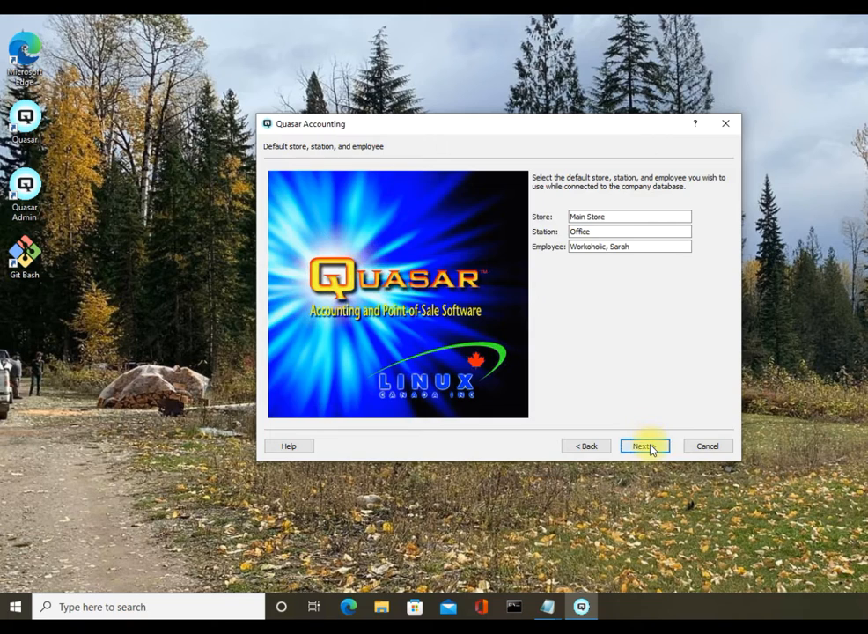
Complete the setup wizard and move the Main Store window to the left.
{"action": "left_click", "coordinate": [652, 447]}
{"action": "left_click", "coordinate": [652, 447]}
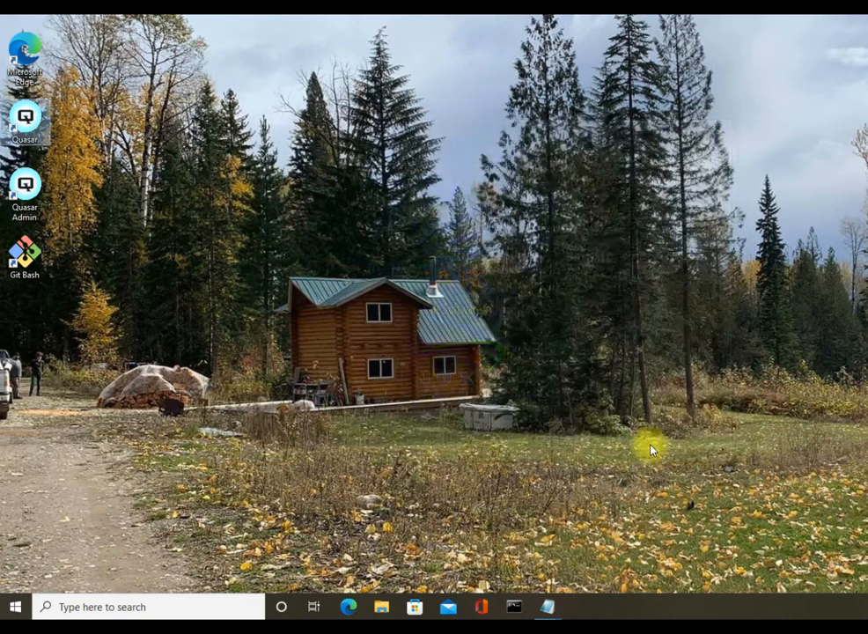
{"action": "left_click_drag", "start_coordinate": [670, 113], "coordinate": [456, 118]}
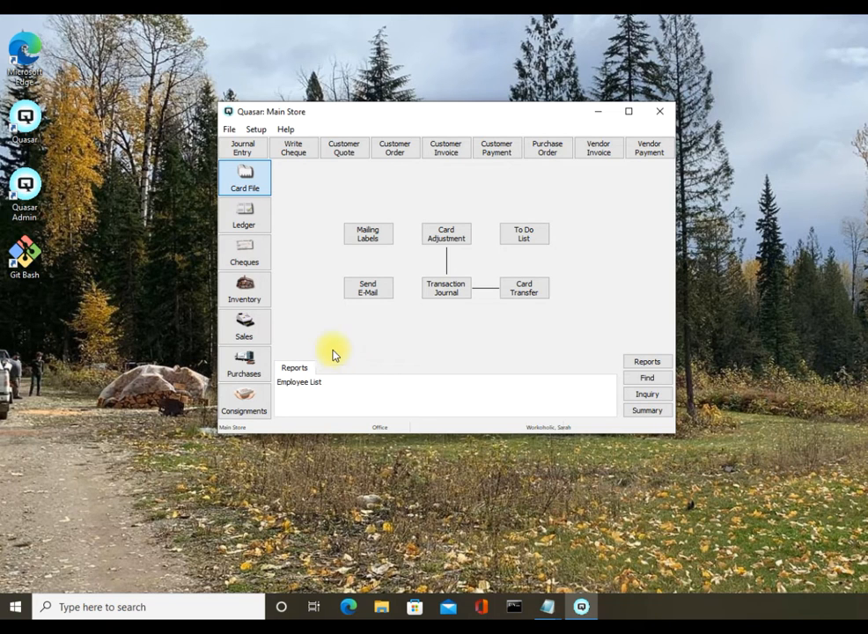
Review item 101 Green Widget in the Inventory Item List, then close both without saving.
{"action": "left_click", "coordinate": [267, 290]}
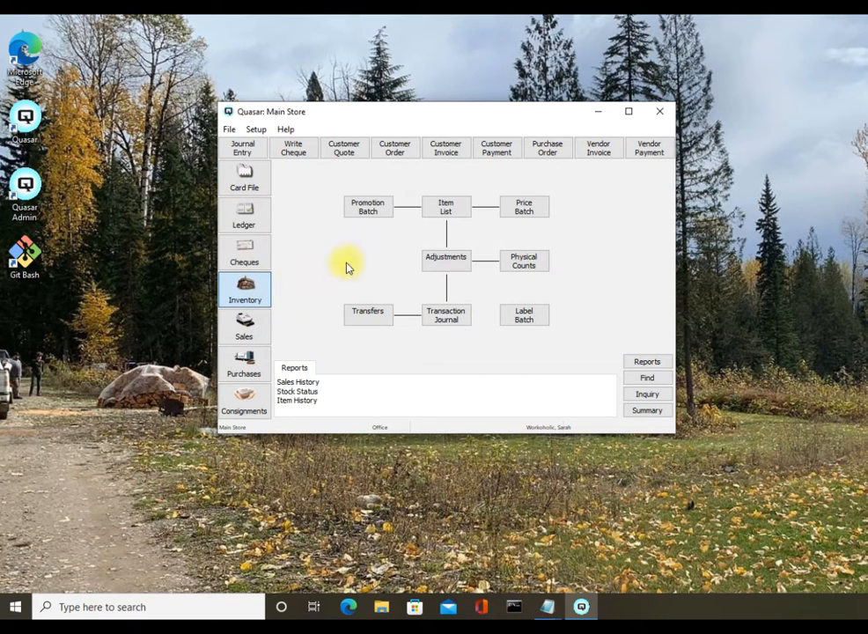
{"action": "left_click", "coordinate": [445, 209]}
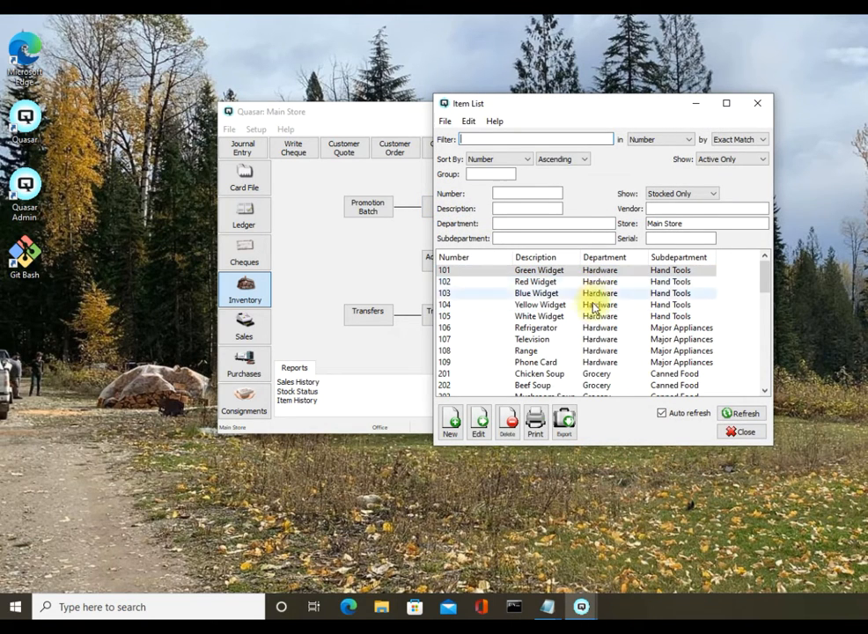
{"action": "double_click", "coordinate": [551, 272]}
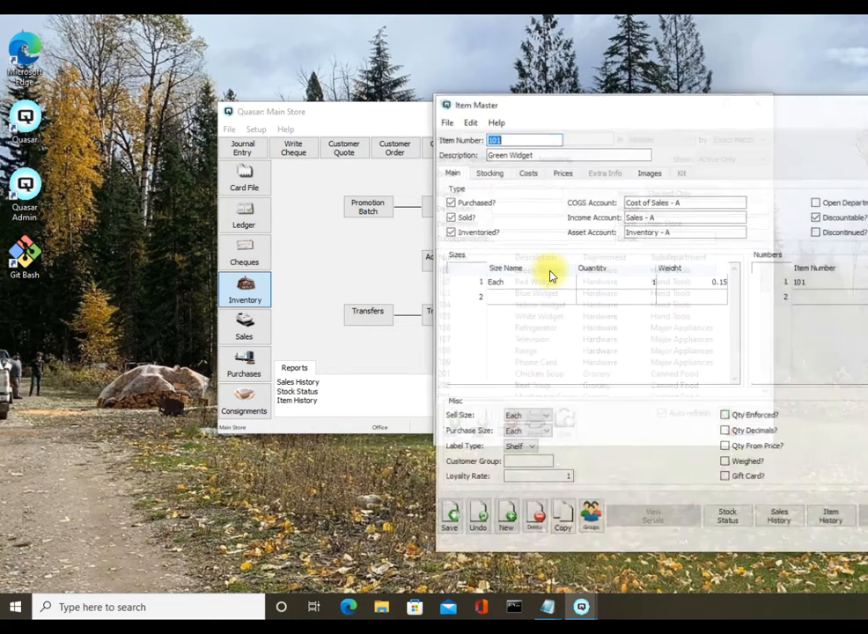
{"action": "left_click_drag", "start_coordinate": [668, 106], "coordinate": [377, 123]}
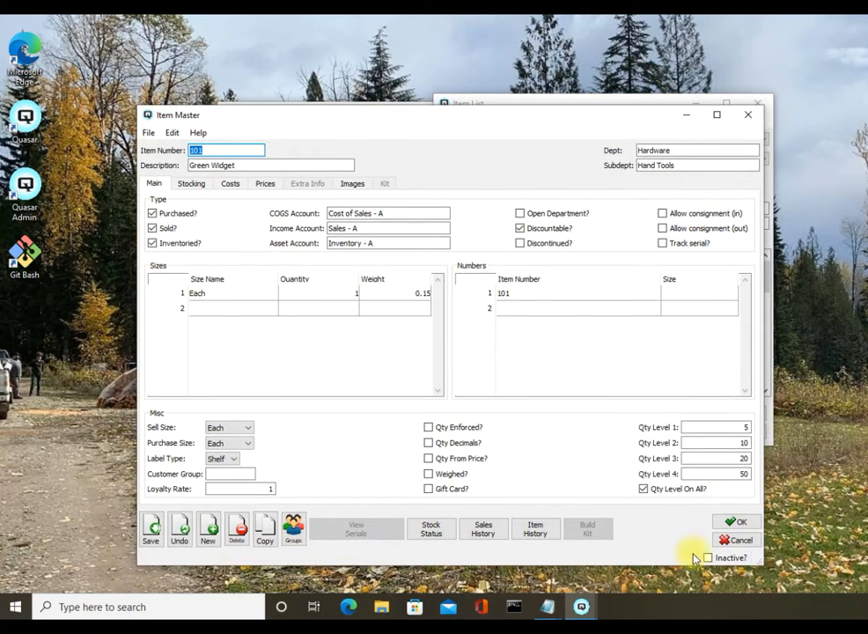
{"action": "left_click", "coordinate": [736, 541]}
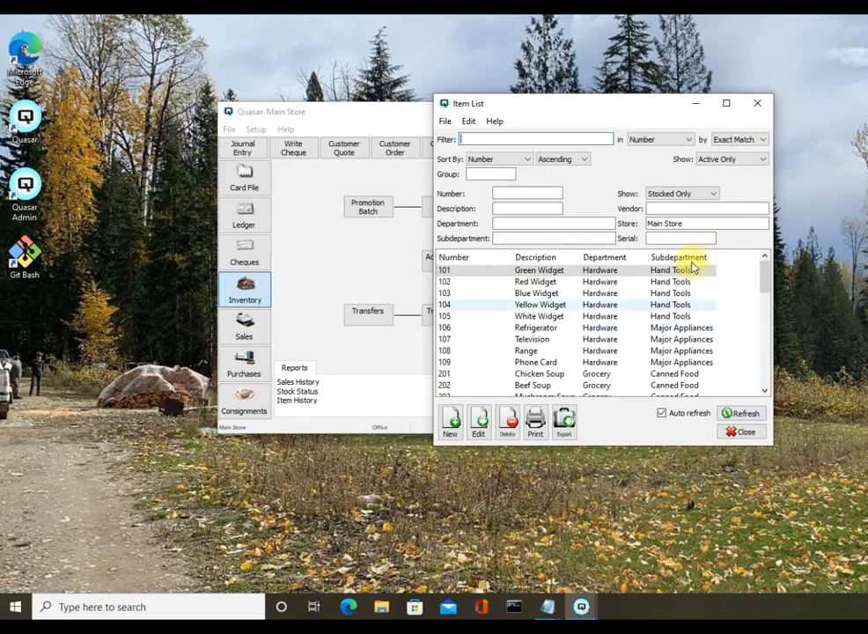
{"action": "left_click", "coordinate": [759, 104]}
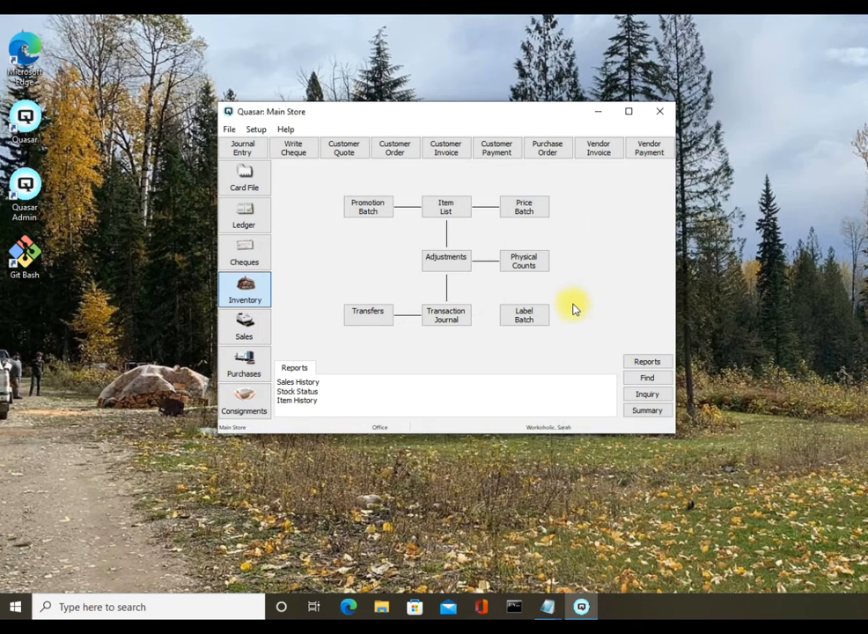